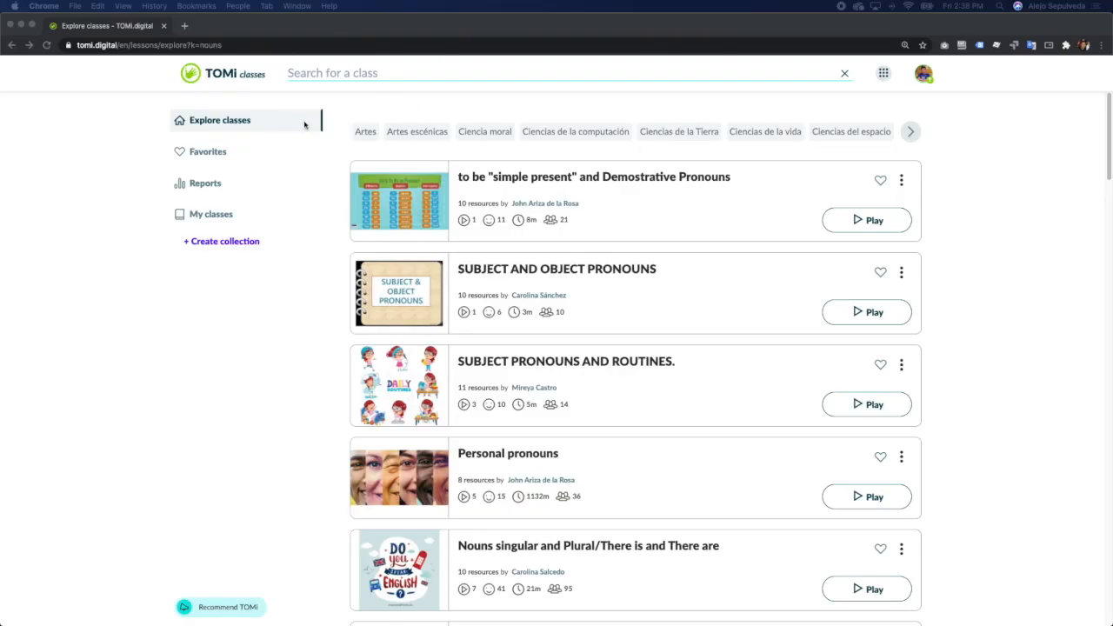
scroll(448, 162, down, 3)
scroll(448, 161, down, 5)
scroll(458, 162, down, 5)
scroll(459, 163, up, 8)
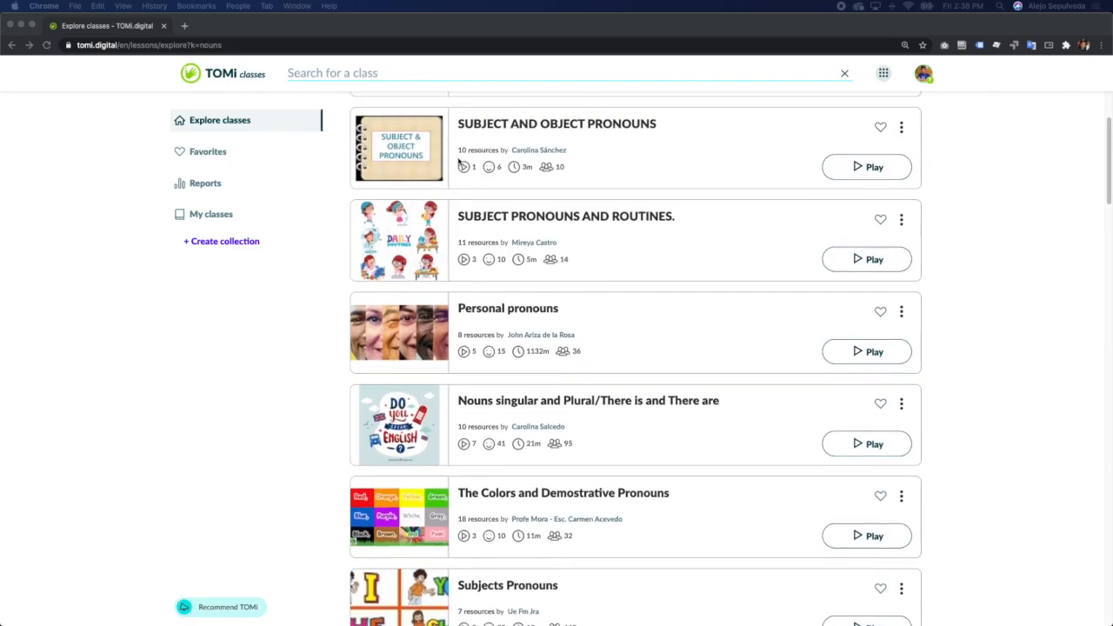
scroll(458, 162, up, 5)
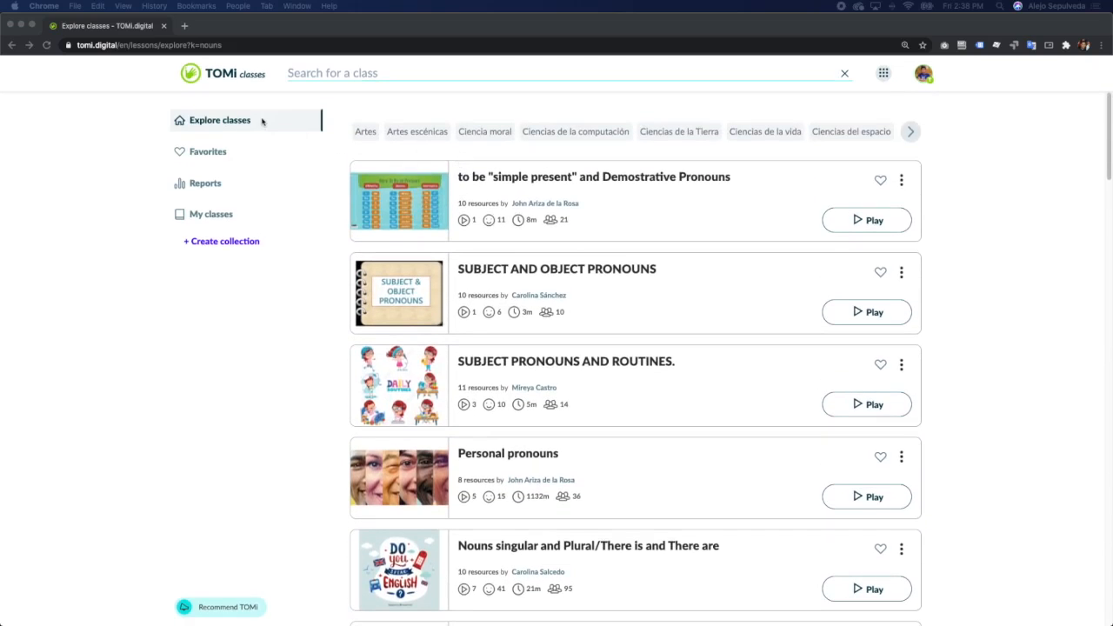
click(261, 122)
Step: Start creating a new class from My classes and name it "Overview of cell strcture"
click(213, 217)
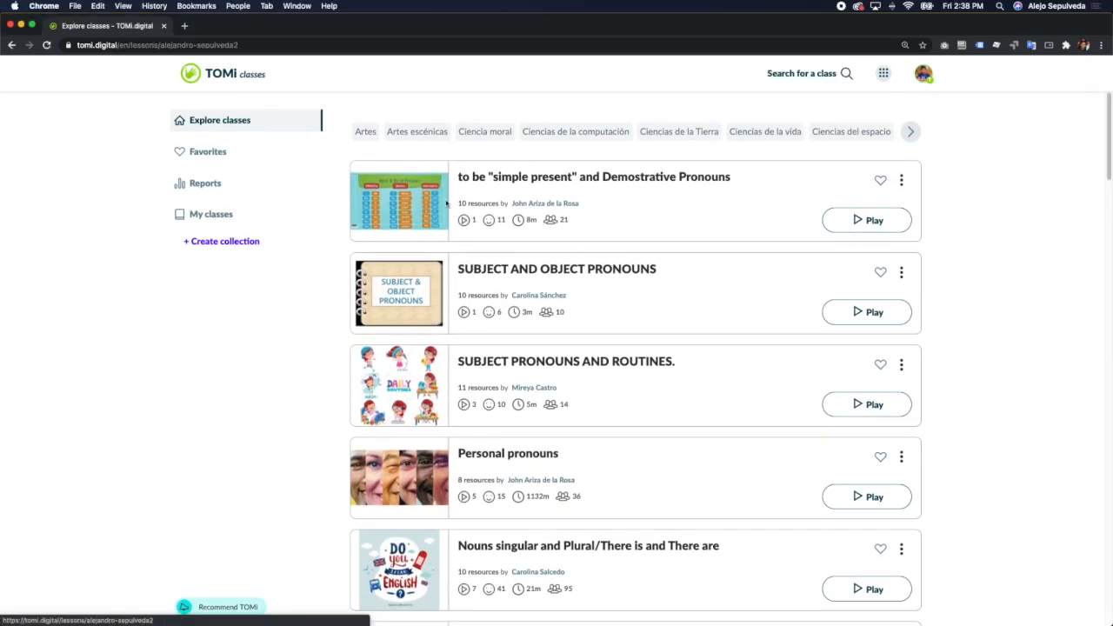
click(879, 129)
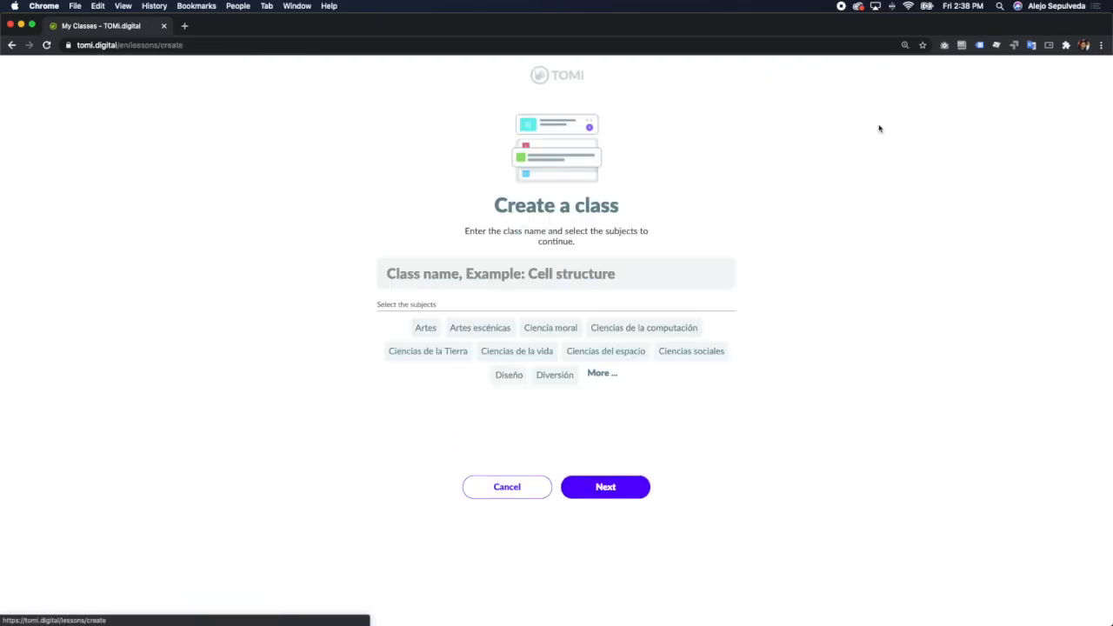
text(Over)
text(view of cell strcture)
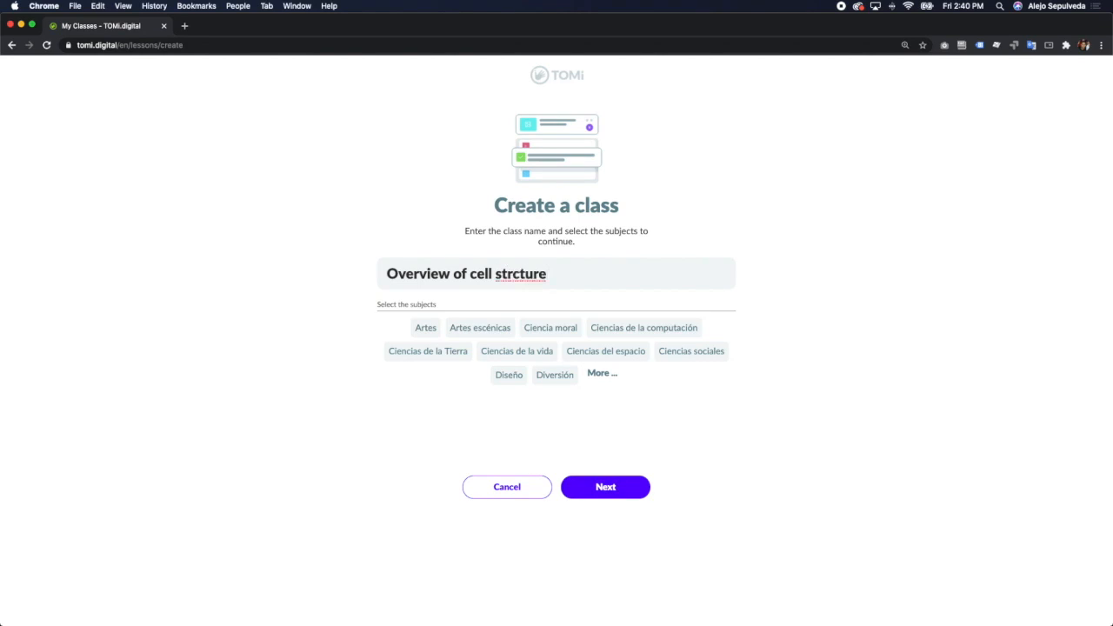
Step: Assign the subjects Artes, Ciencias de la computación and Habilidades para la vida to the new class and proceed to its editor
click(426, 329)
click(631, 332)
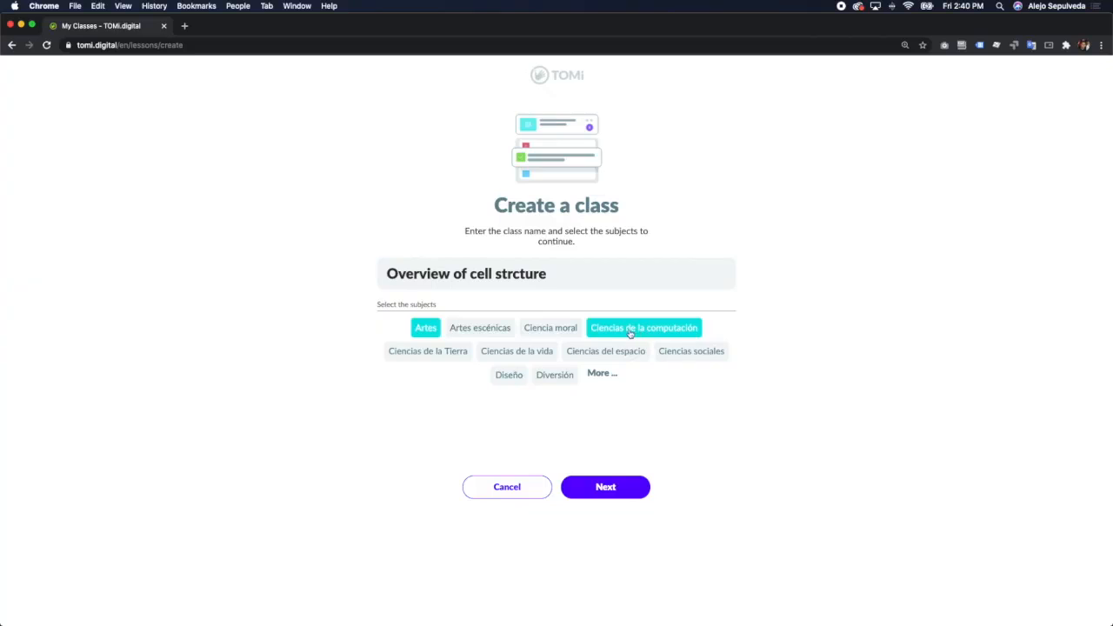
click(593, 377)
click(583, 402)
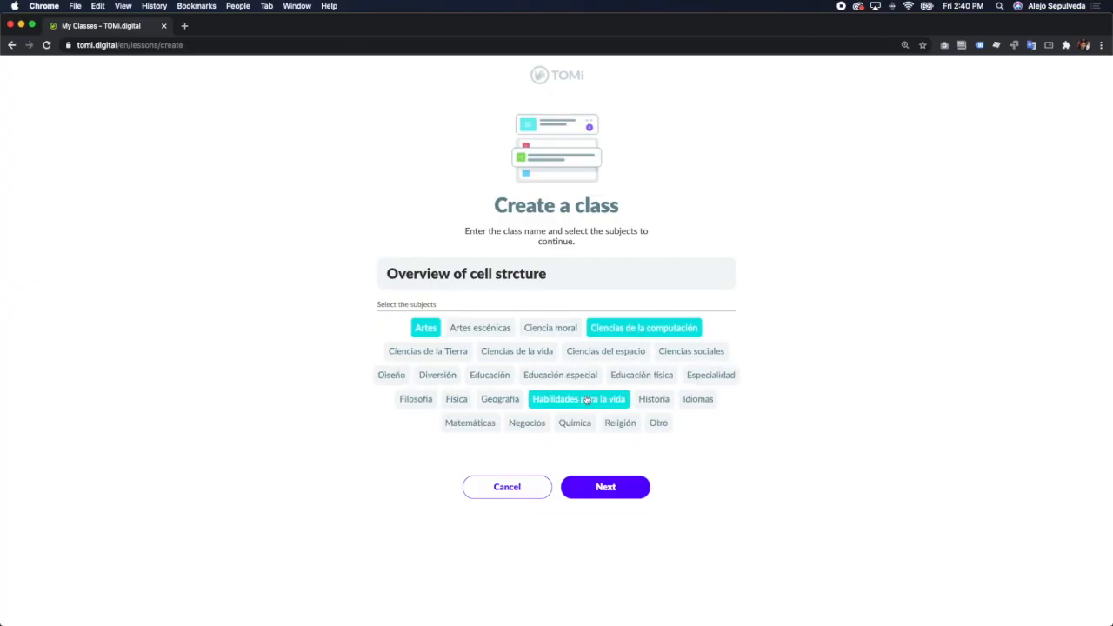
click(603, 494)
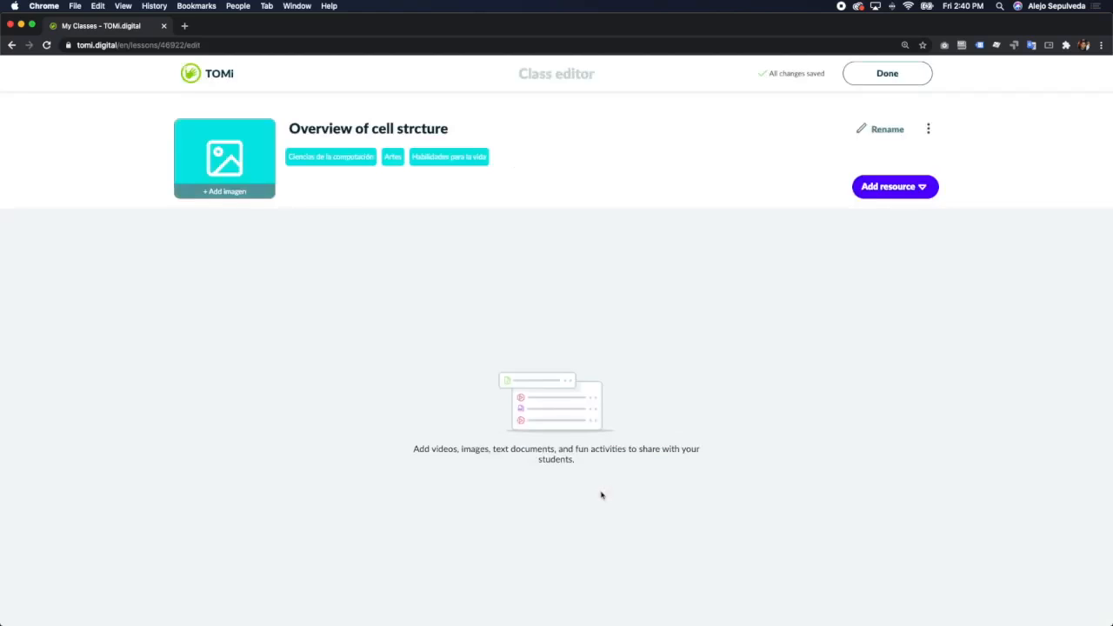
Step: Rename the class to "Overview of cell structure" and set its subject to Ciencias de la vida
click(885, 129)
click(512, 303)
text(ucture)
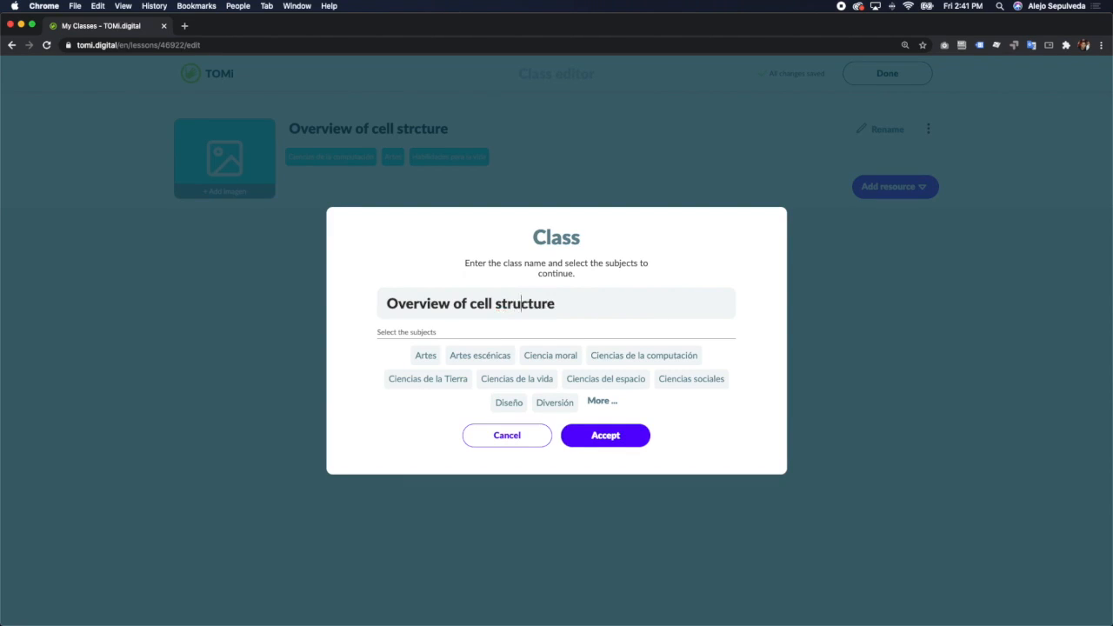
click(519, 380)
click(603, 434)
Step: Add the cell picture as the class image, enlarge it to fill the thumbnail frame, and save it
drag(1112, 217, 227, 162)
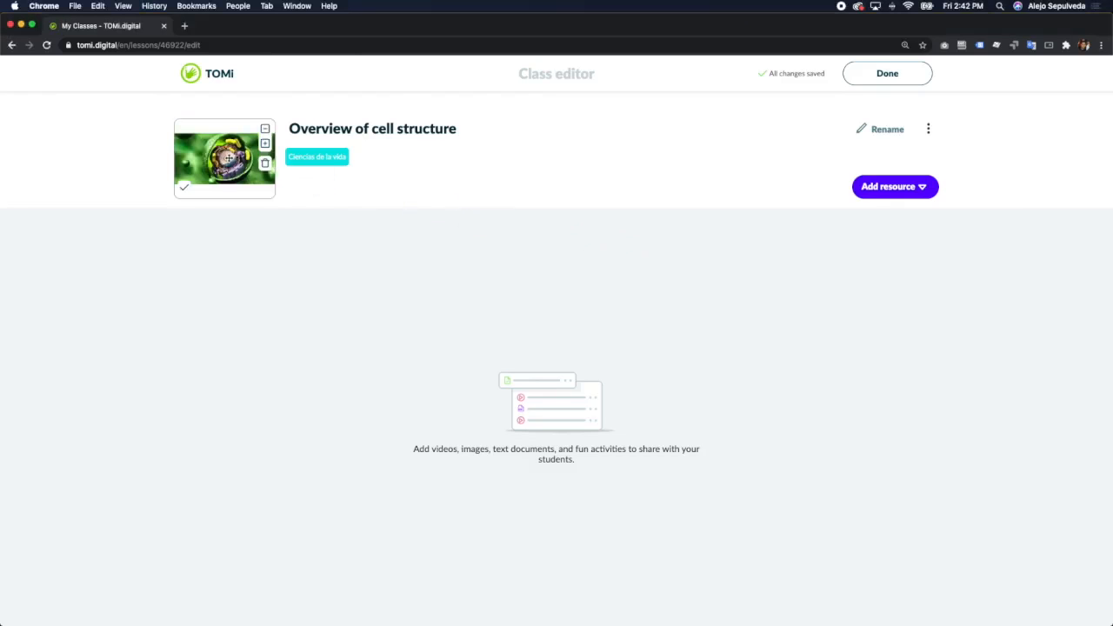
click(265, 144)
click(265, 144)
click(265, 130)
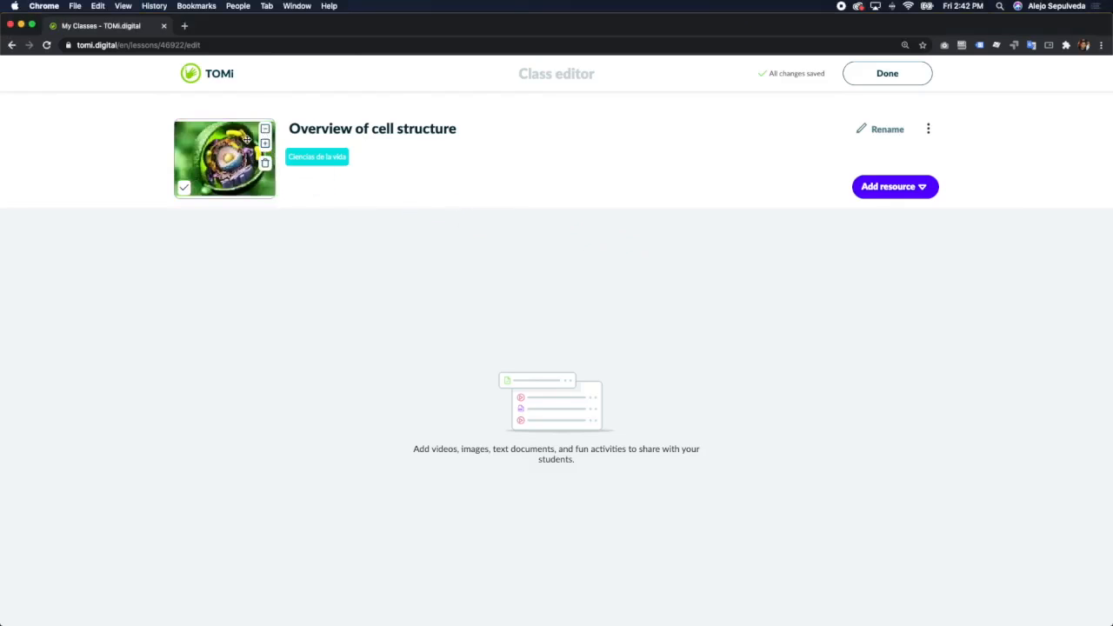
click(184, 189)
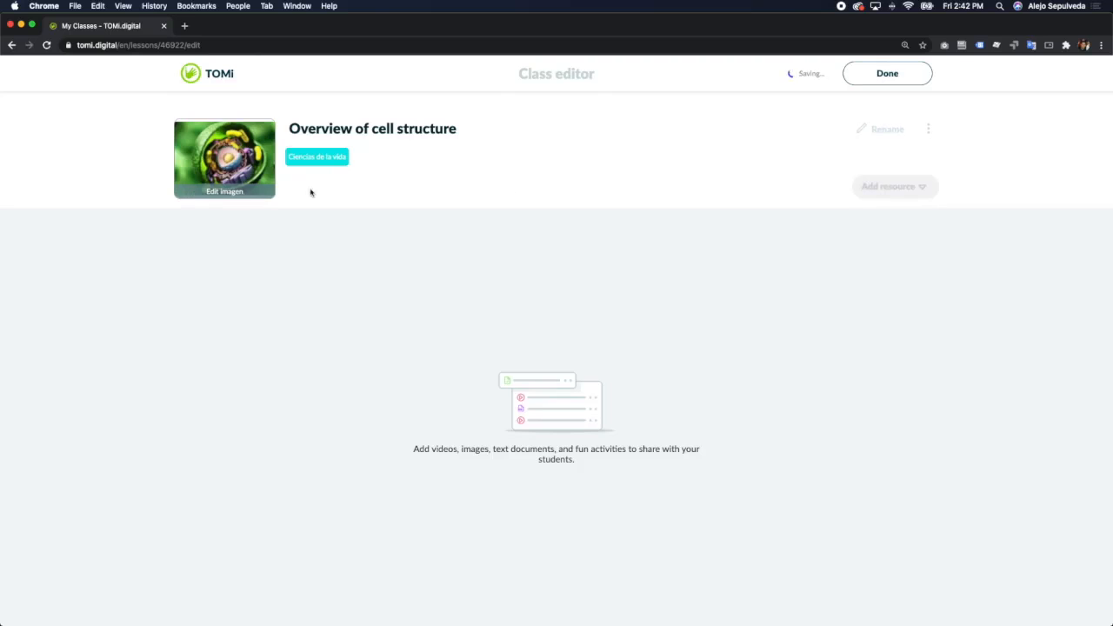
Step: Add an image resource titled "Cover" using the cover image file and save it
click(872, 188)
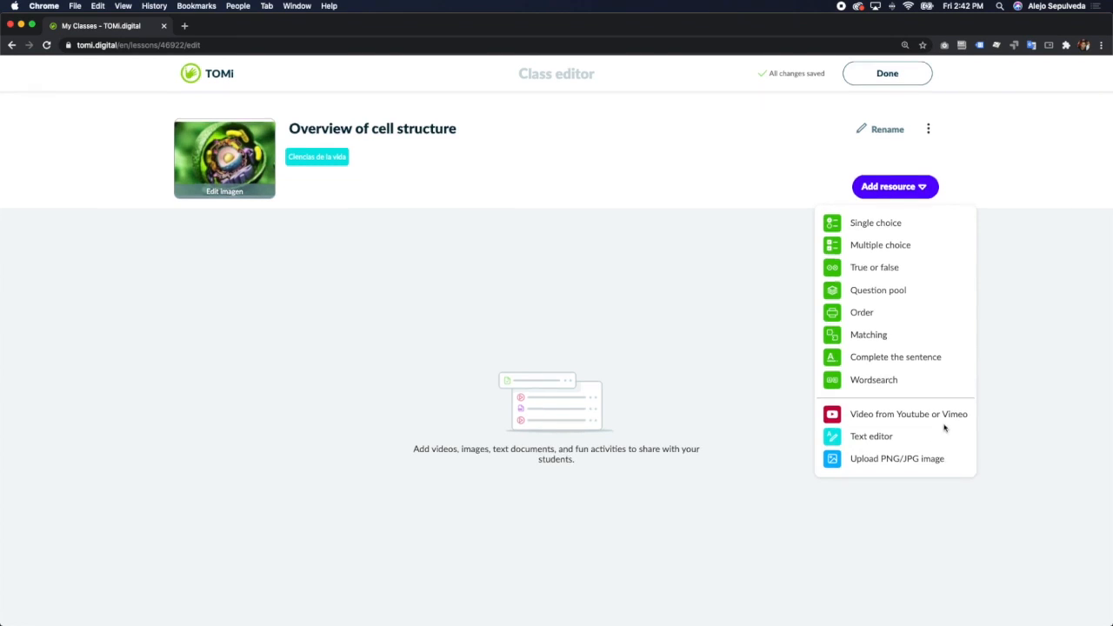
click(909, 461)
text(Cover)
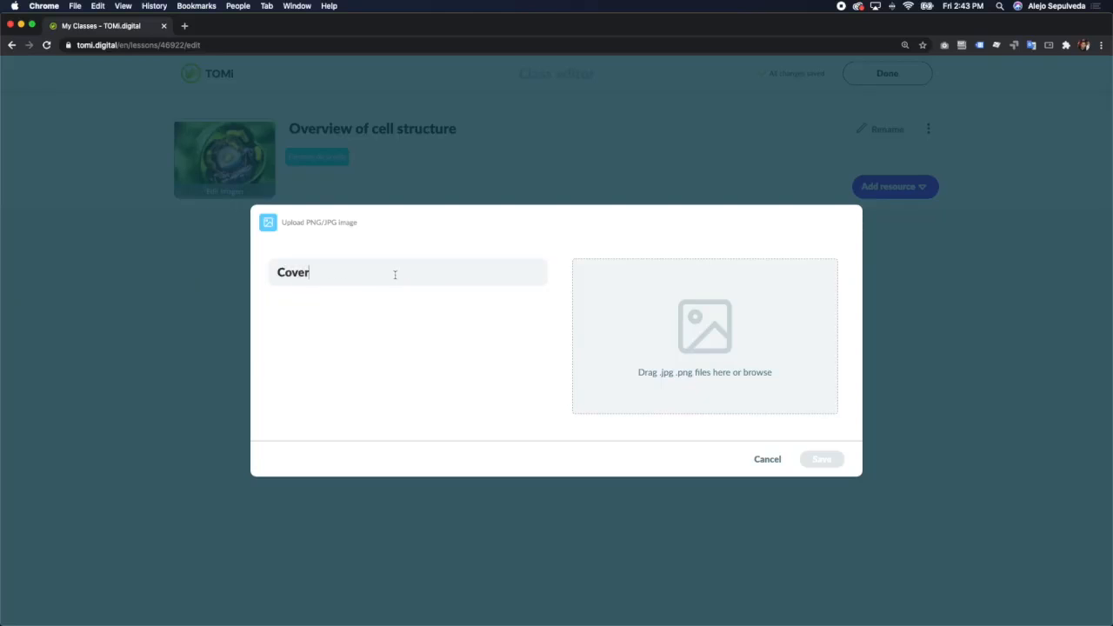
key(super+Tab)
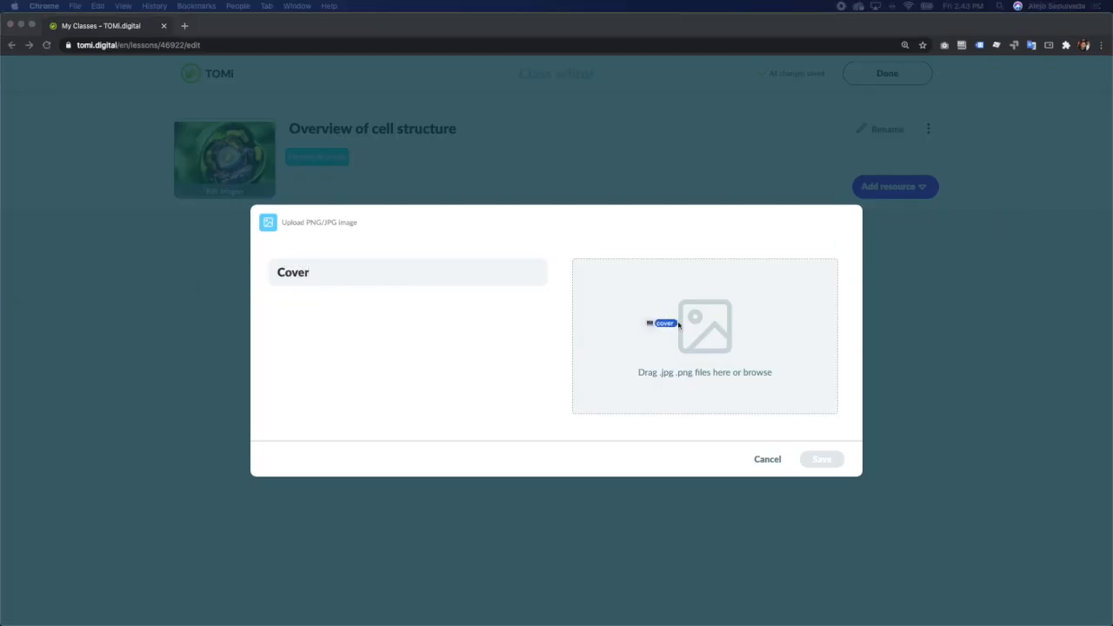
drag(663, 325, 687, 335)
click(821, 459)
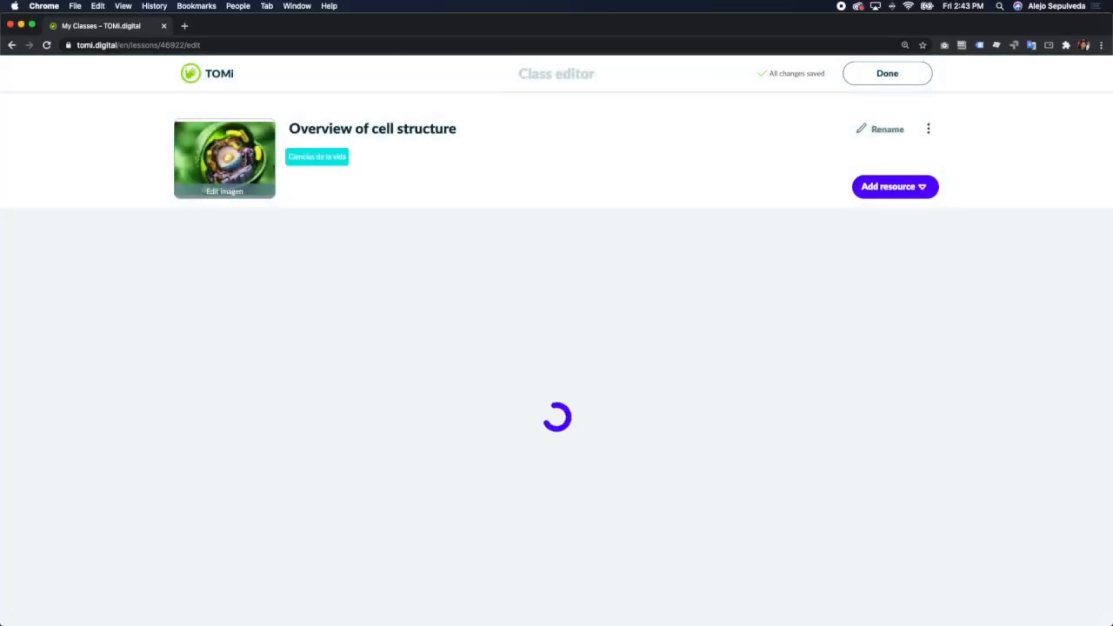
Step: Add a true-or-false question stating "The cell is the basic structural, functional, and biological unit of all known organisms." with True as the correct answer
click(894, 188)
click(873, 266)
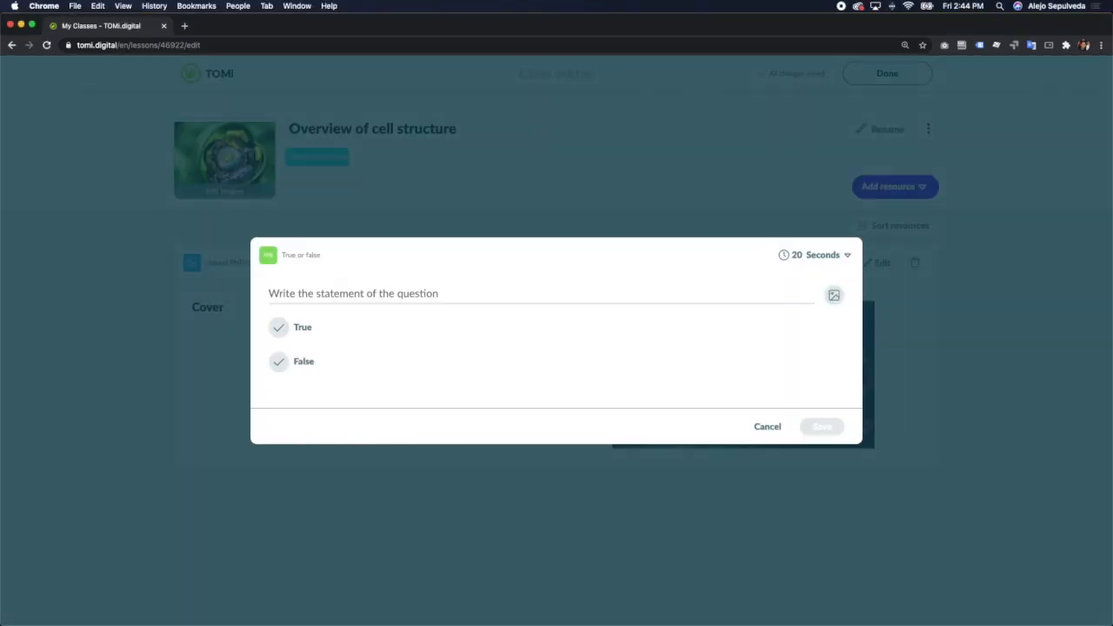
click(368, 294)
text(The cell is the basic structural, functional, and biological unit of all known organisms.)
click(278, 327)
click(821, 426)
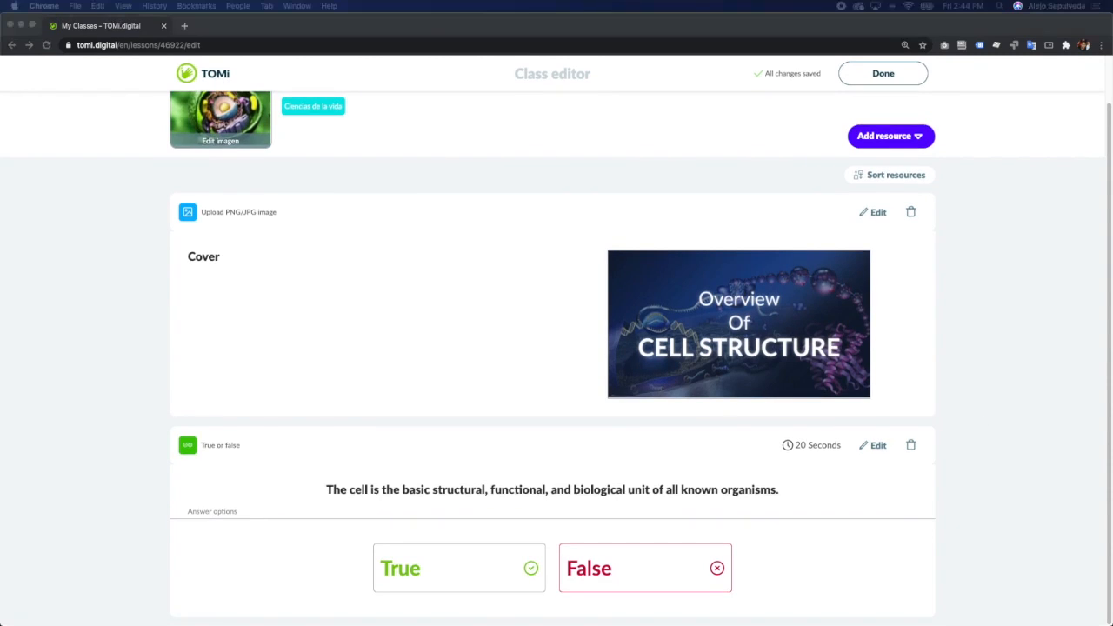
text(Video)
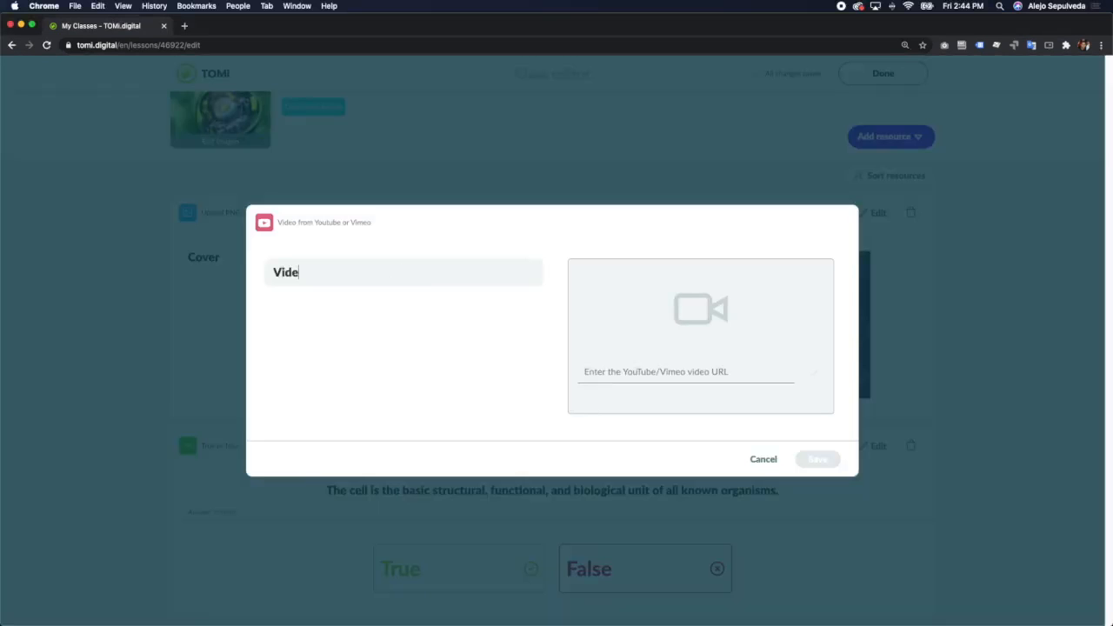
click(672, 374)
text(https://www.youtube.com/watch?v=URUJD5NEXC8)
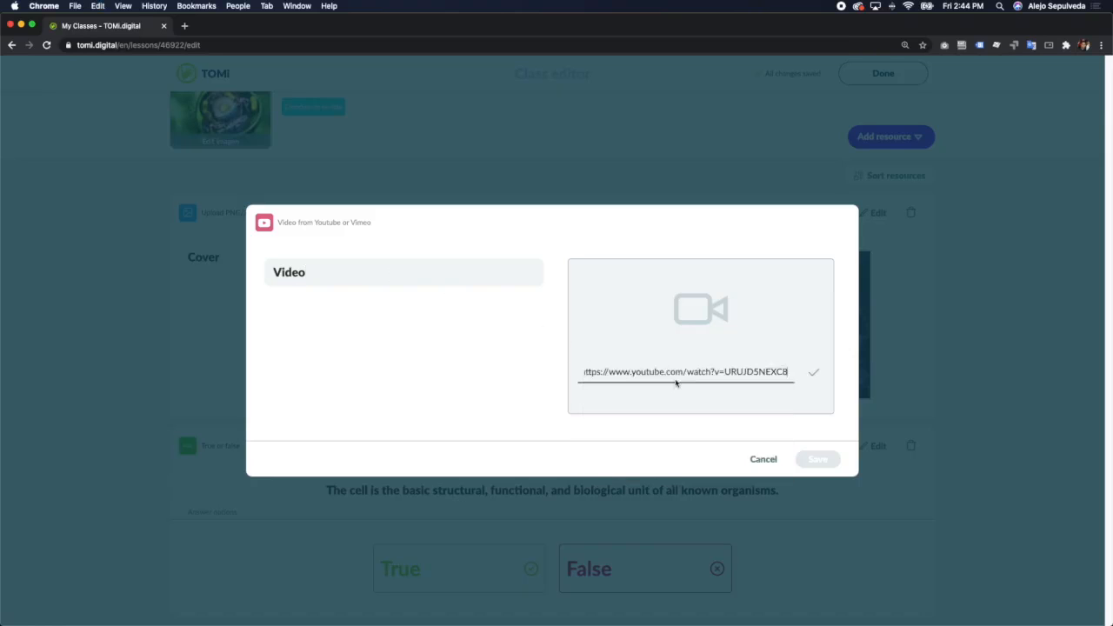
click(812, 375)
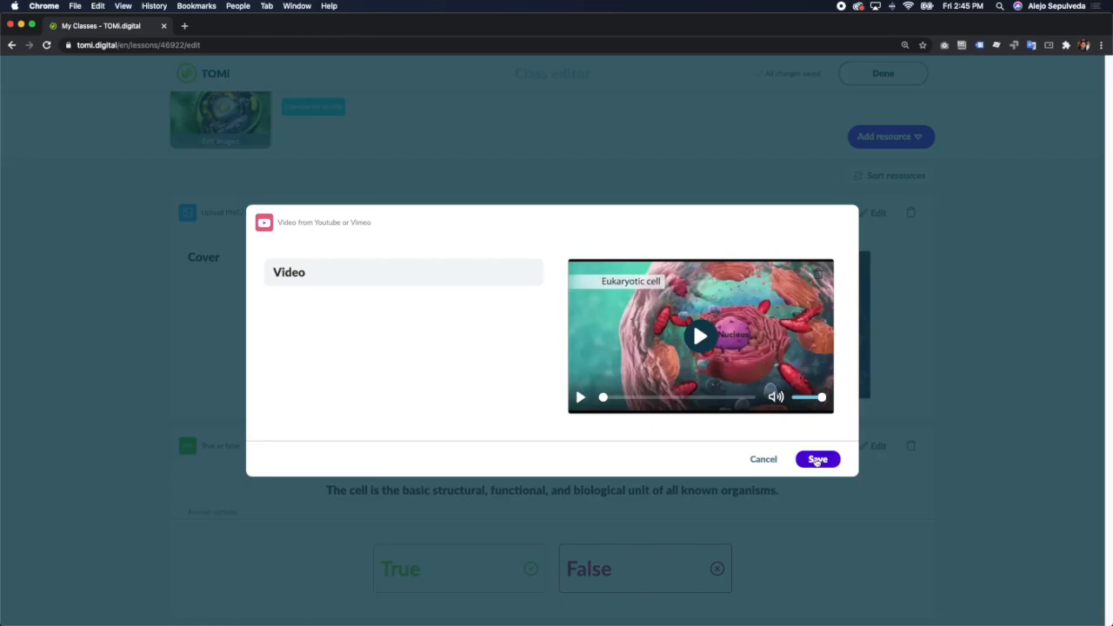
click(818, 459)
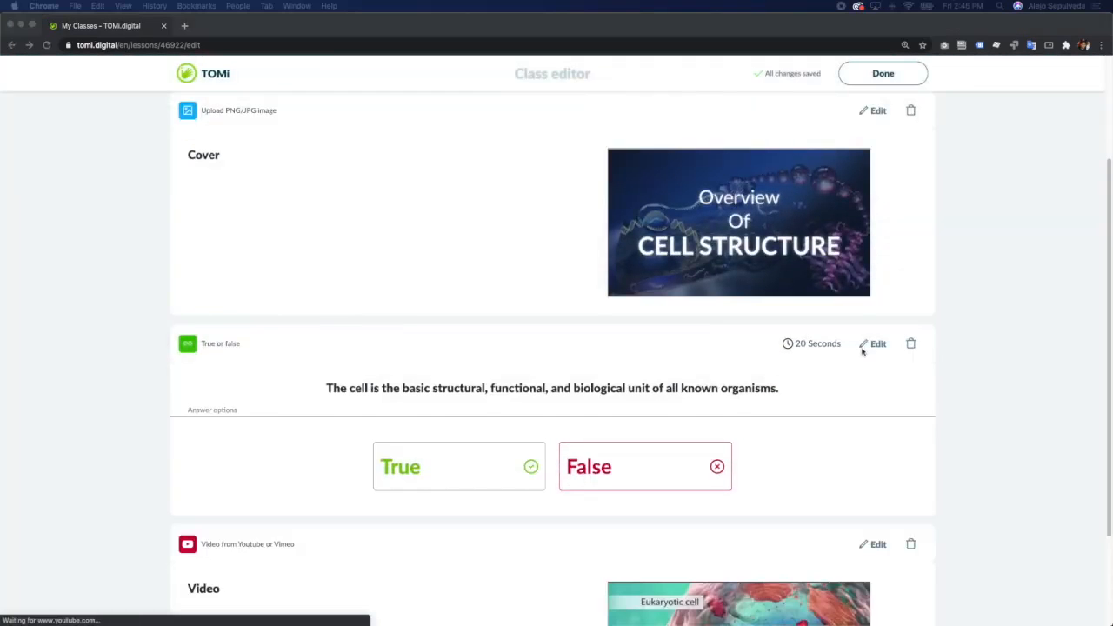
Step: Start a new wordsearch resource and title it "Parts of the Cell"
scroll(867, 348, down, 3)
click(555, 118)
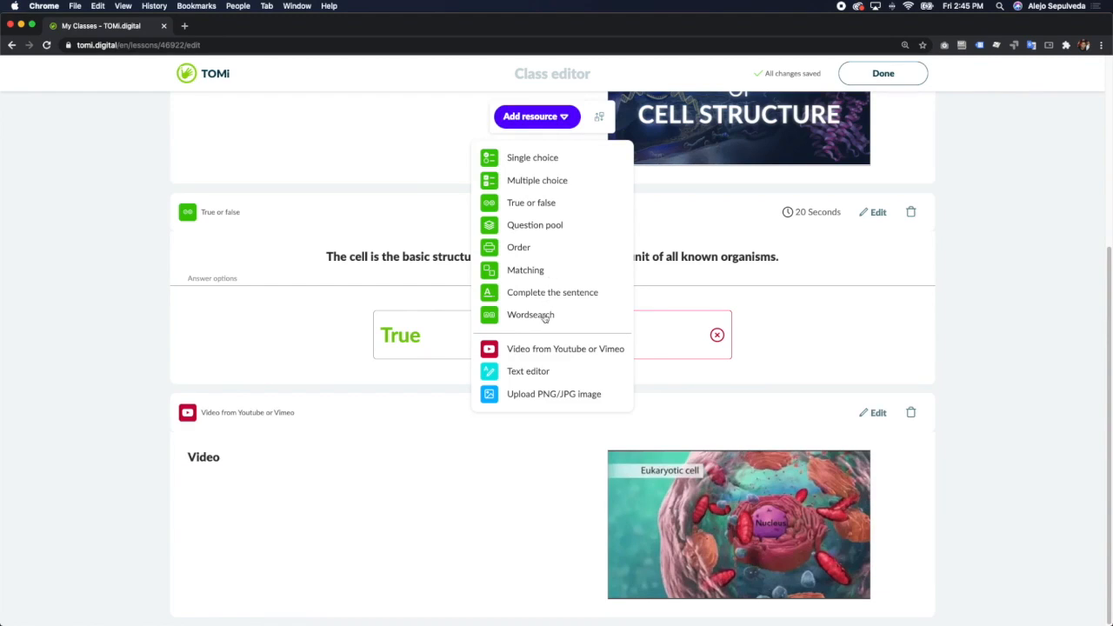
click(547, 314)
text(Parts of the Cell)
Step: Insert the words Membrane, Nucleus and Cytoplasm into the wordsearch and save it
click(586, 356)
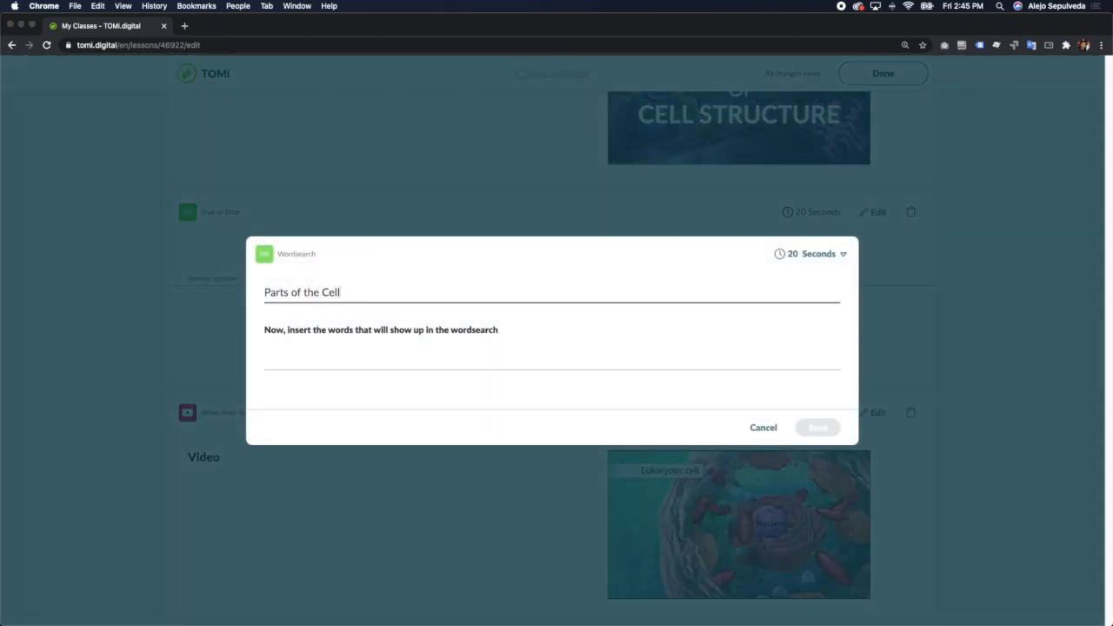
text(Membrane)
key(Return)
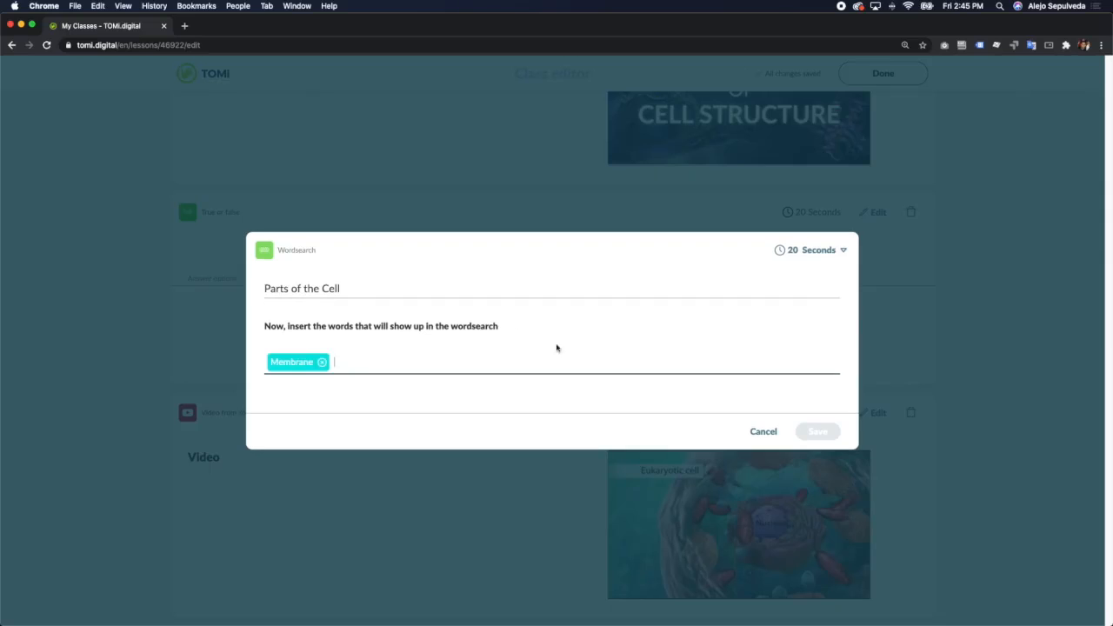
text(Nucleus)
key(Return)
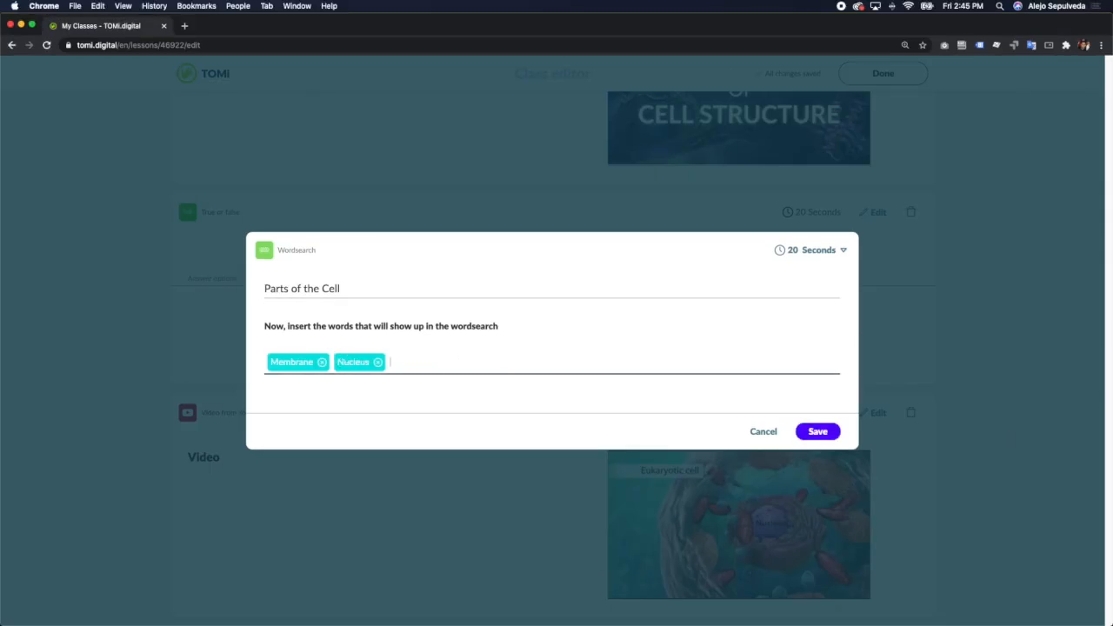
text(Cytoplasm)
key(Return)
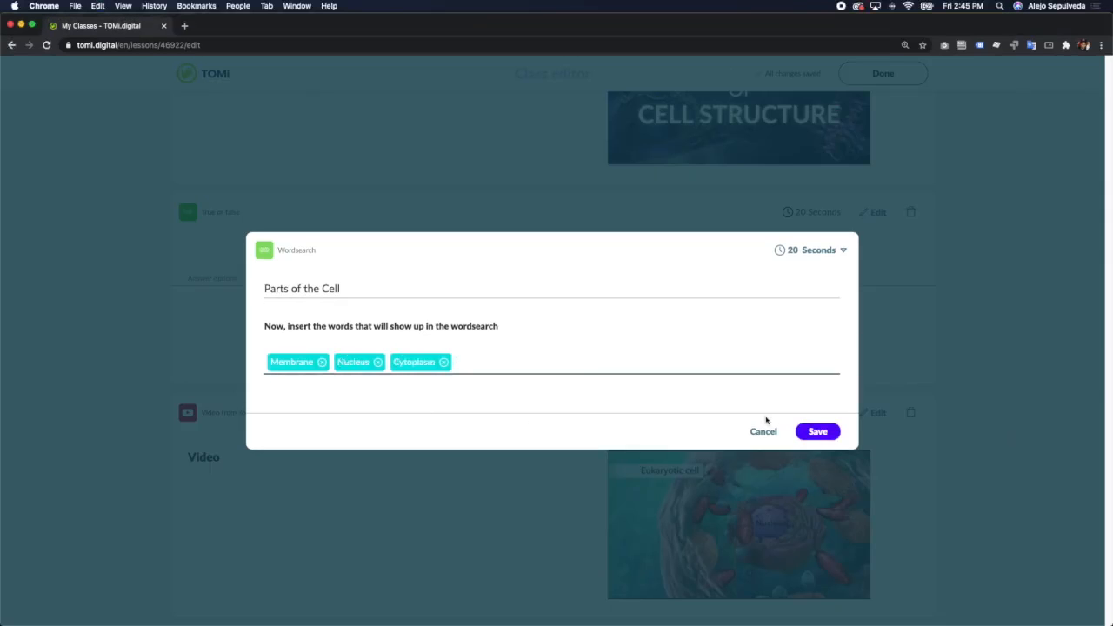
click(815, 431)
scroll(822, 418, down, 4)
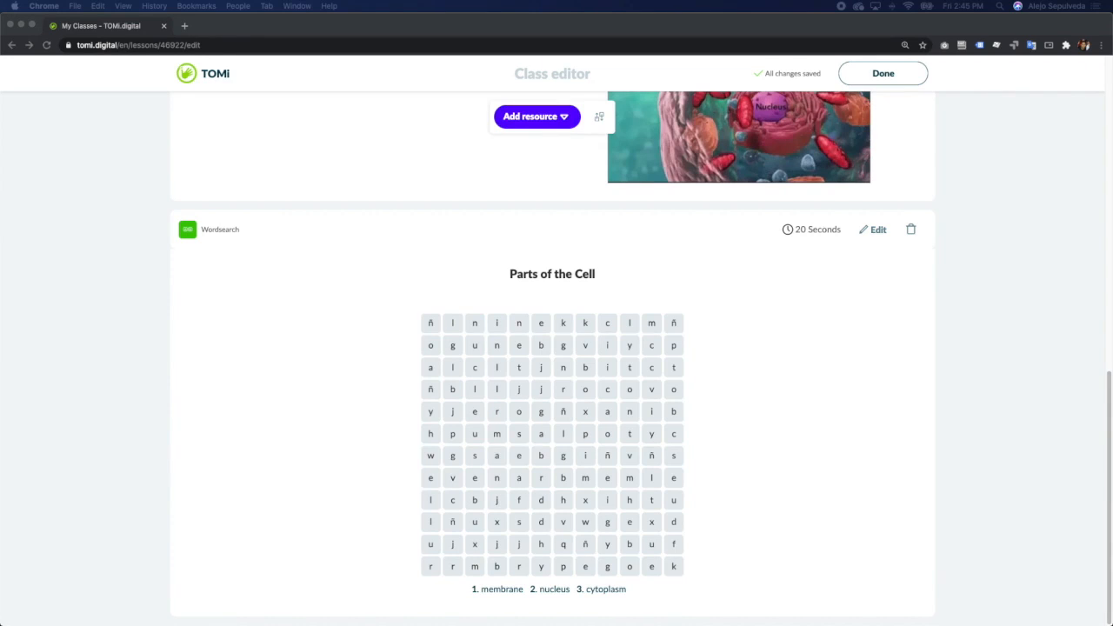
click(549, 118)
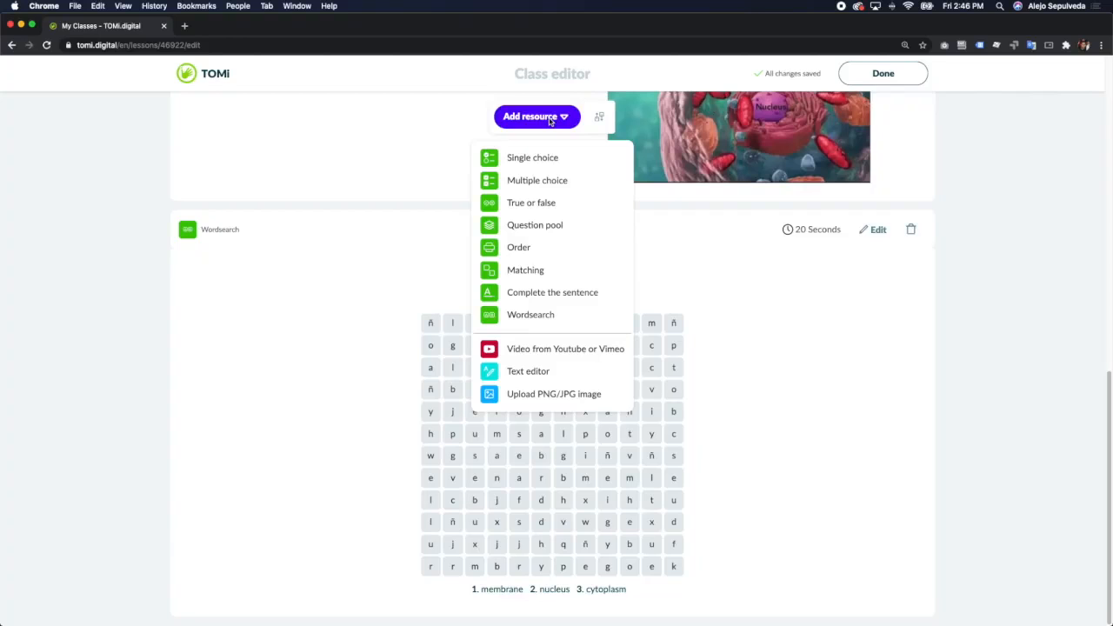
click(564, 292)
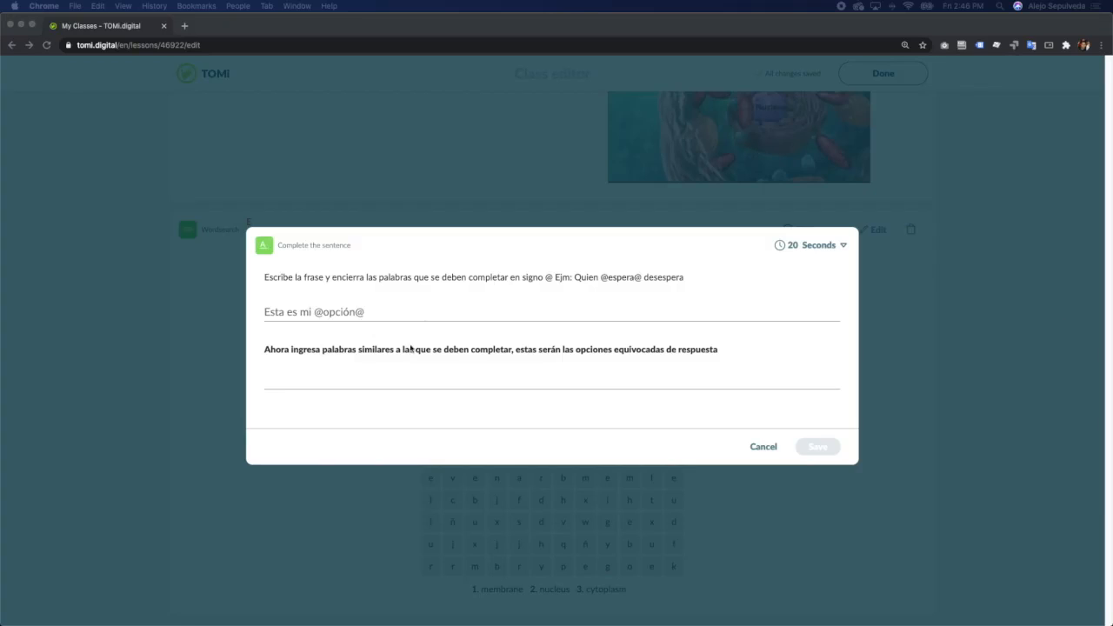
click(432, 311)
text(A prokaryote is a cellular organism that lacks an envelope-enclosed nucleus.)
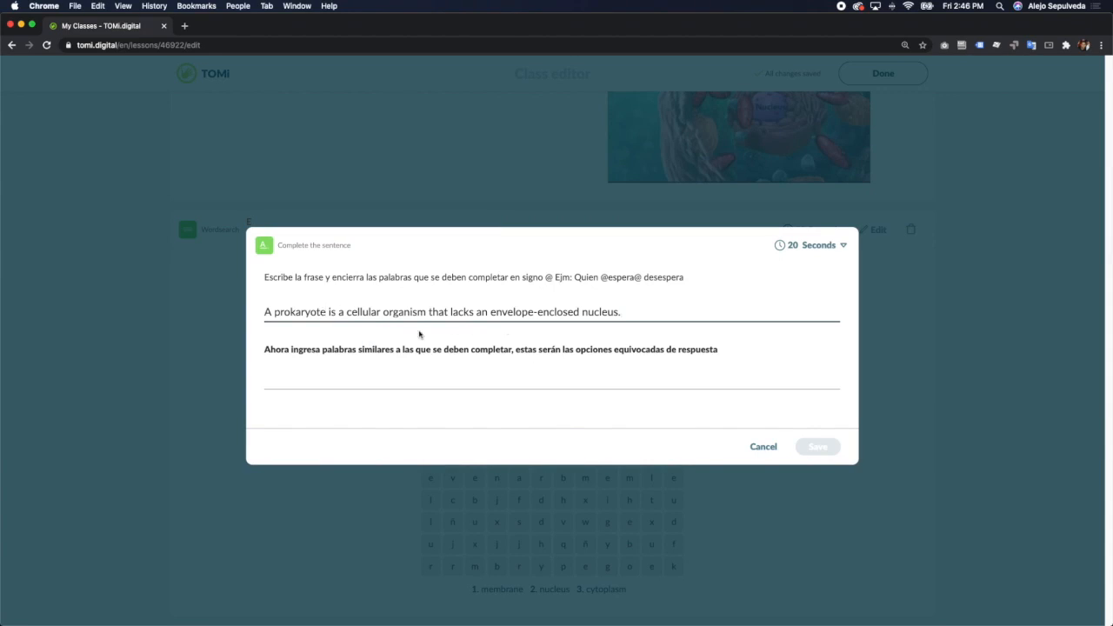
text(@)
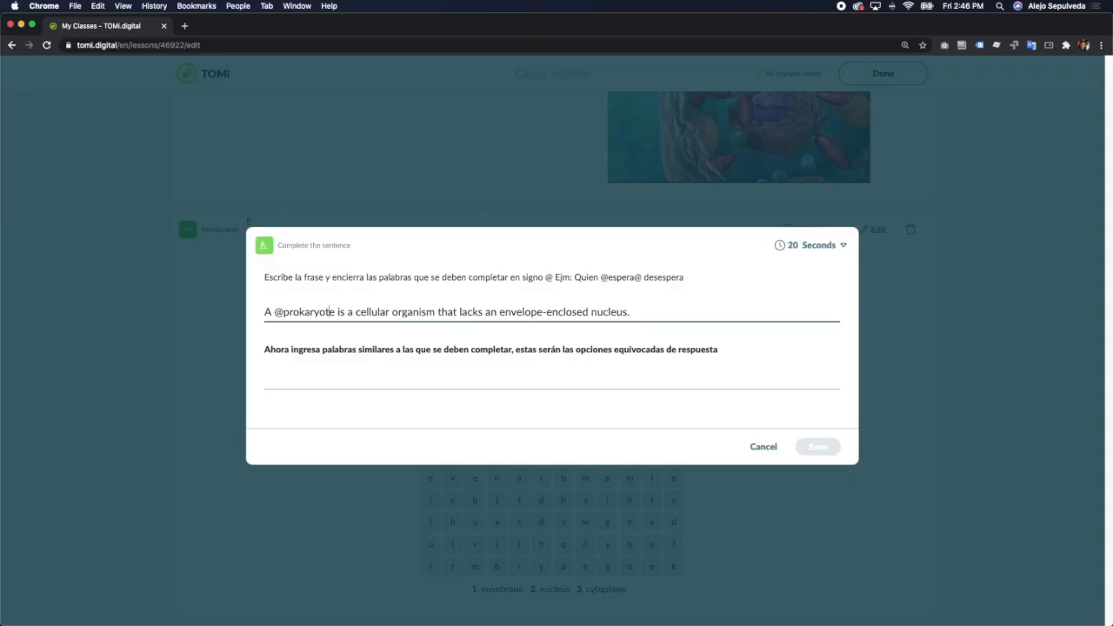
text(@)
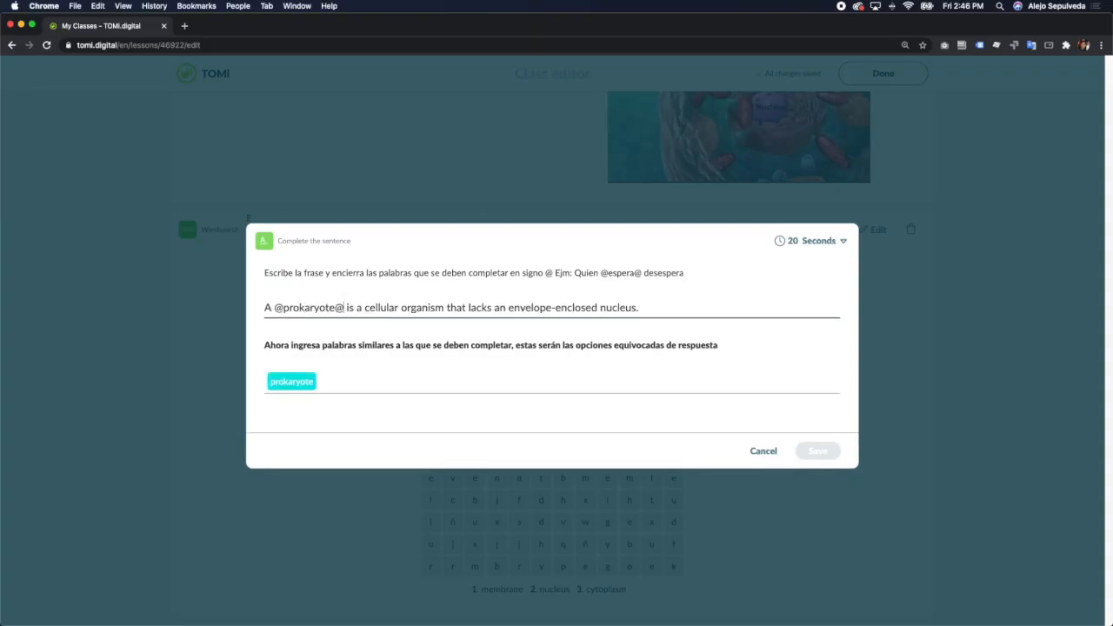
Step: Add eukaryote, protozoa and chromosome as the wrong answer options and save the complete-the-sentence exercise
click(393, 380)
text(eukaryote)
key(Return)
click(405, 377)
text(protozoa)
key(Return)
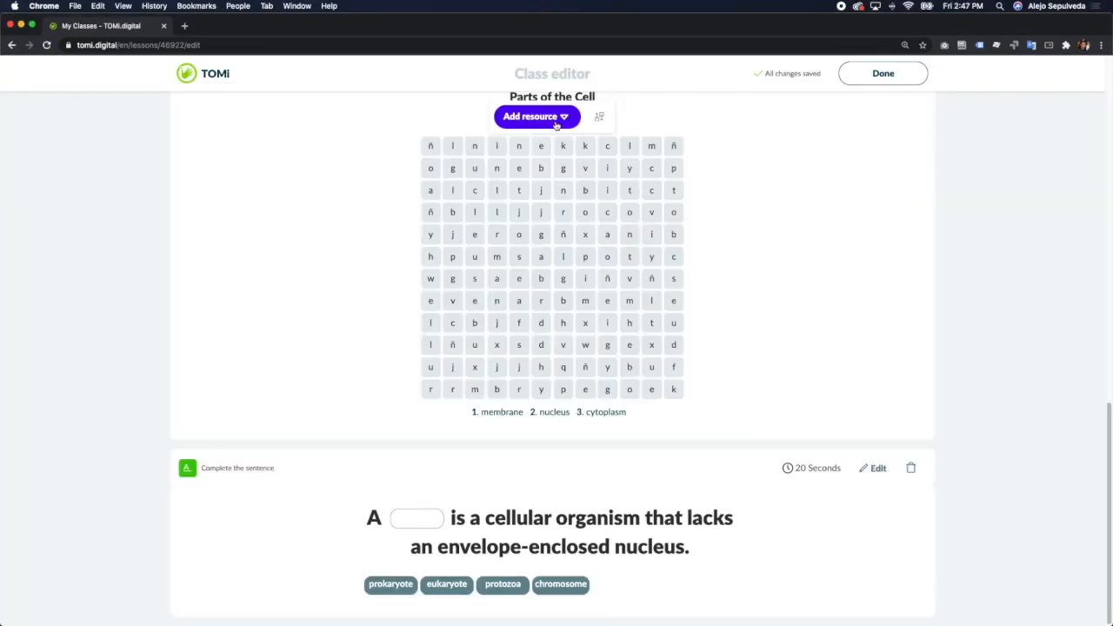
Step: Add a text editor resource titled "Article" containing the passage on cell types
click(555, 118)
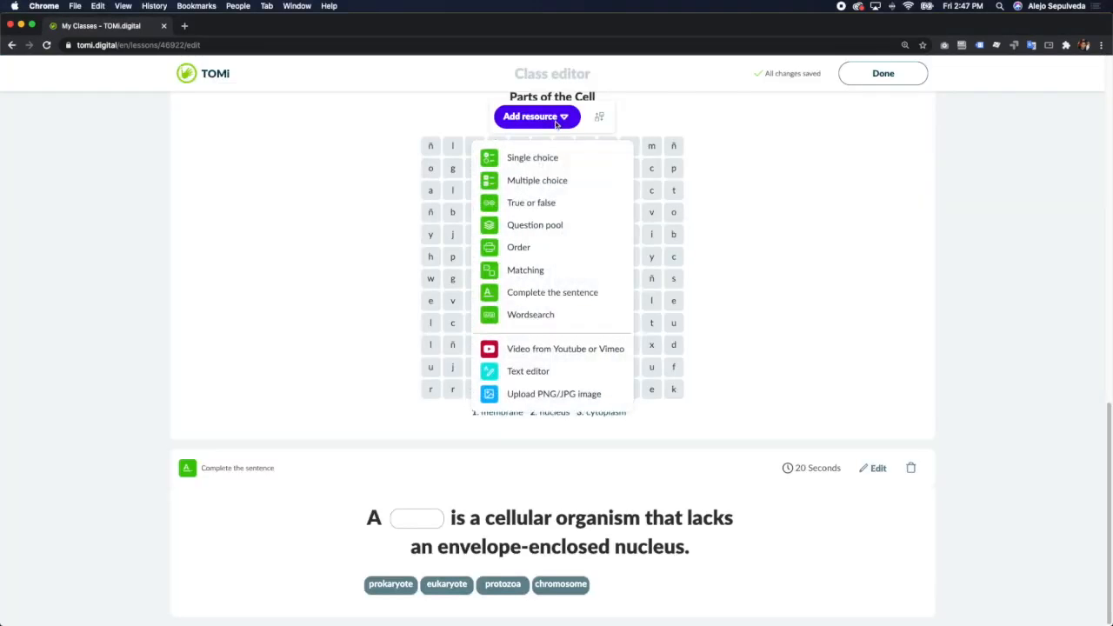
click(552, 379)
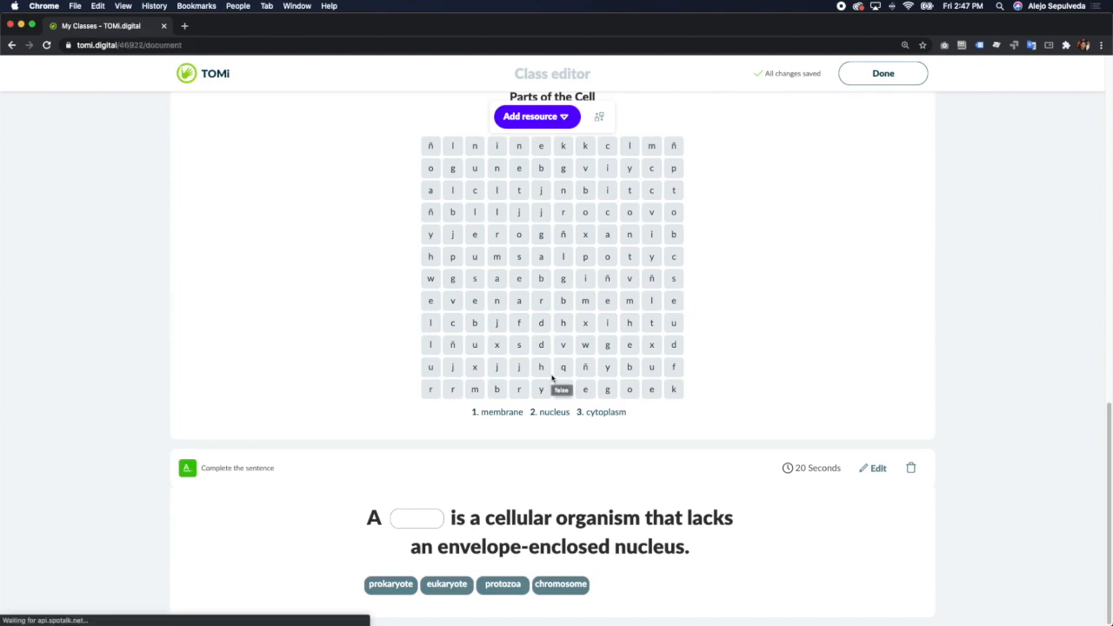
text(Art)
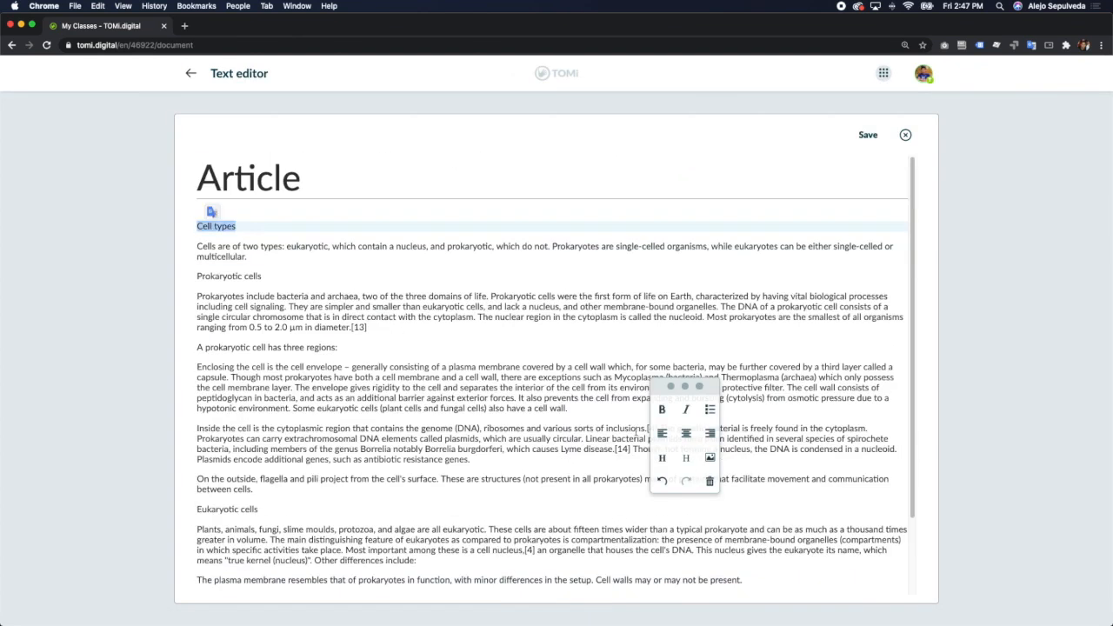
Step: Format the line "Cell types" in the article as a bold, centred main heading
drag(236, 226, 197, 226)
click(89, 164)
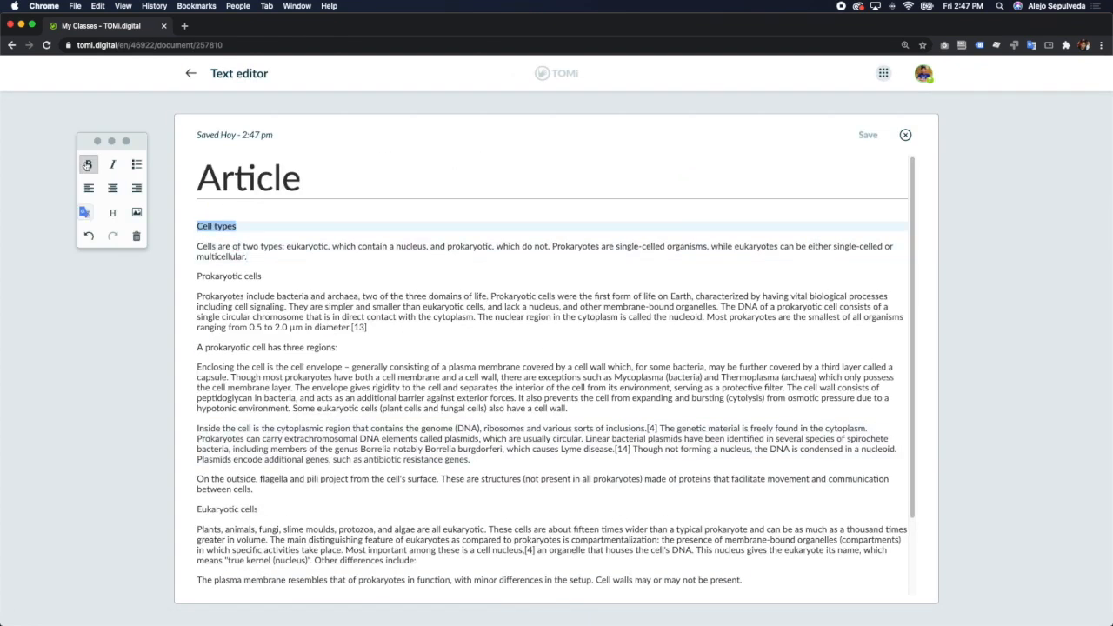
drag(111, 140, 662, 179)
click(640, 251)
click(663, 227)
Step: Make "Prokaryotic cells" a bold subheading and turn the paragraphs describing the three prokaryotic regions into a bulleted list
drag(261, 290, 198, 289)
click(640, 203)
click(663, 251)
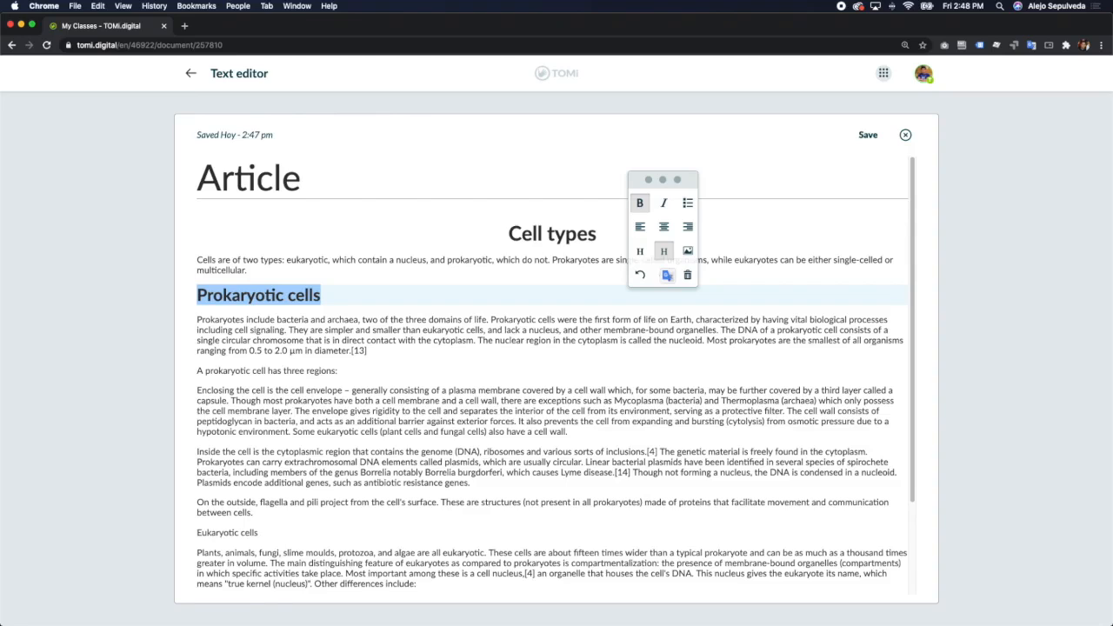
scroll(666, 348, down, 2)
triple_click(747, 357)
click(687, 203)
Step: Make "Eukaryotic cells" a bold subheading and turn the paragraphs listing the eukaryotic differences into a bulleted list
drag(258, 477, 198, 478)
click(640, 202)
click(663, 251)
scroll(641, 461, down, 2)
click(688, 203)
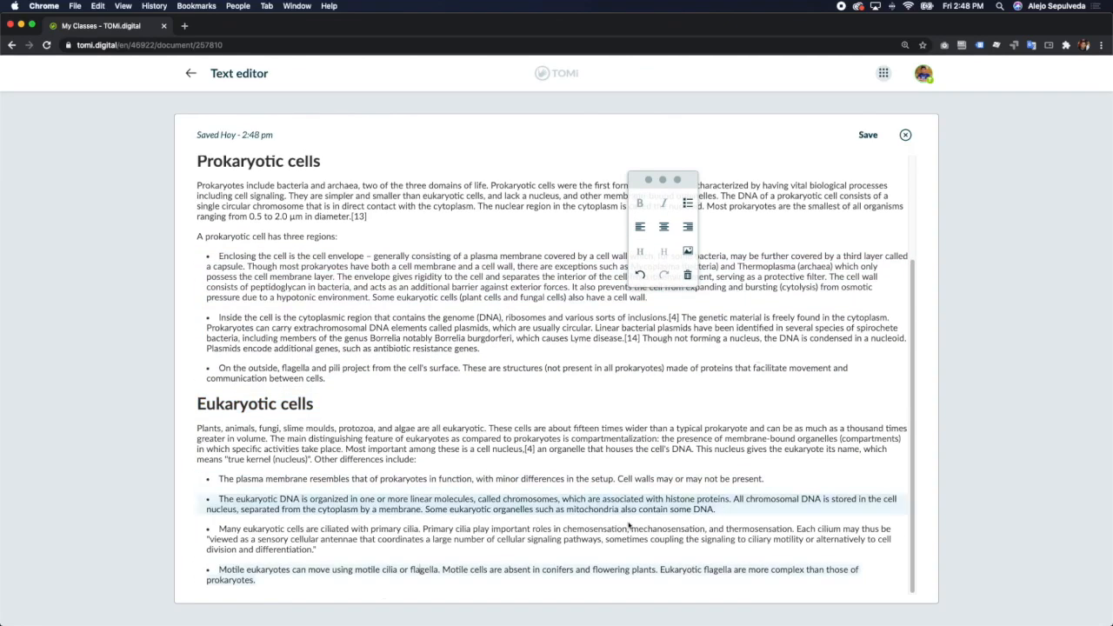
Step: Insert an image at the end of the article and return to the class editor
scroll(628, 524, down, 1)
click(688, 251)
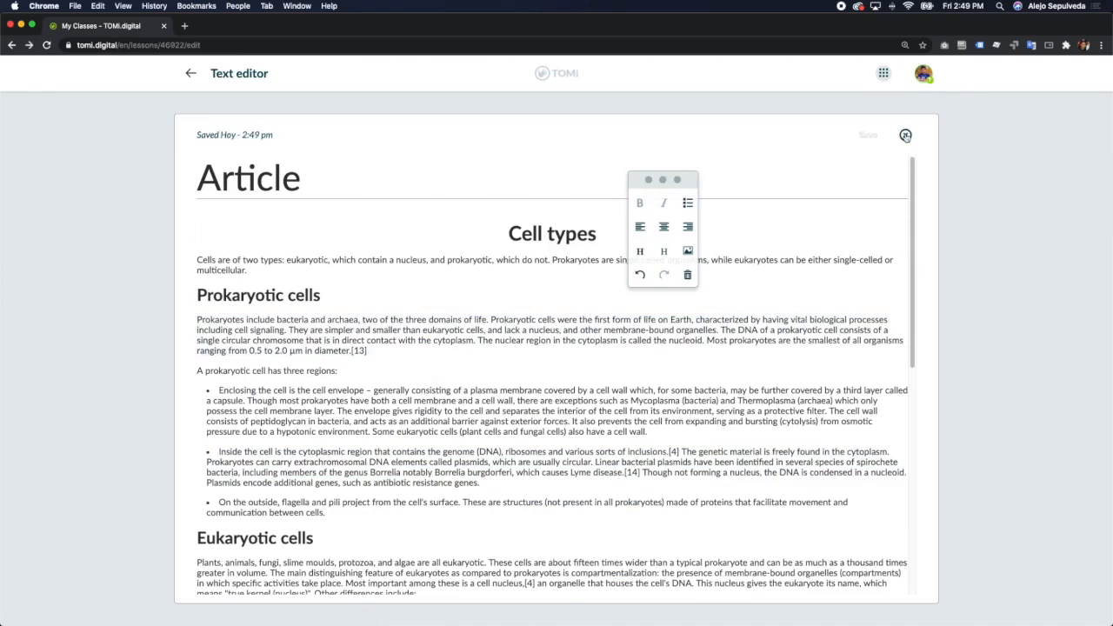
click(905, 136)
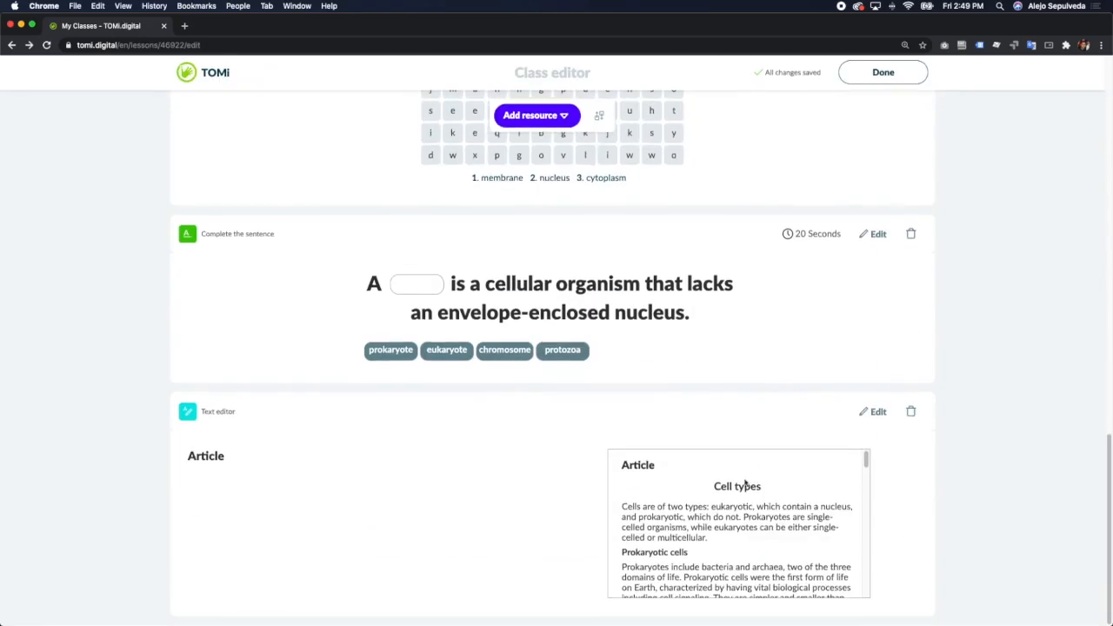
Step: Add the multiple choice question "What are the parts of a cell?" with Nucleus, Plasma membrane, Cytoplasm, and Lysosomes and peroxisomes all marked correct
click(561, 120)
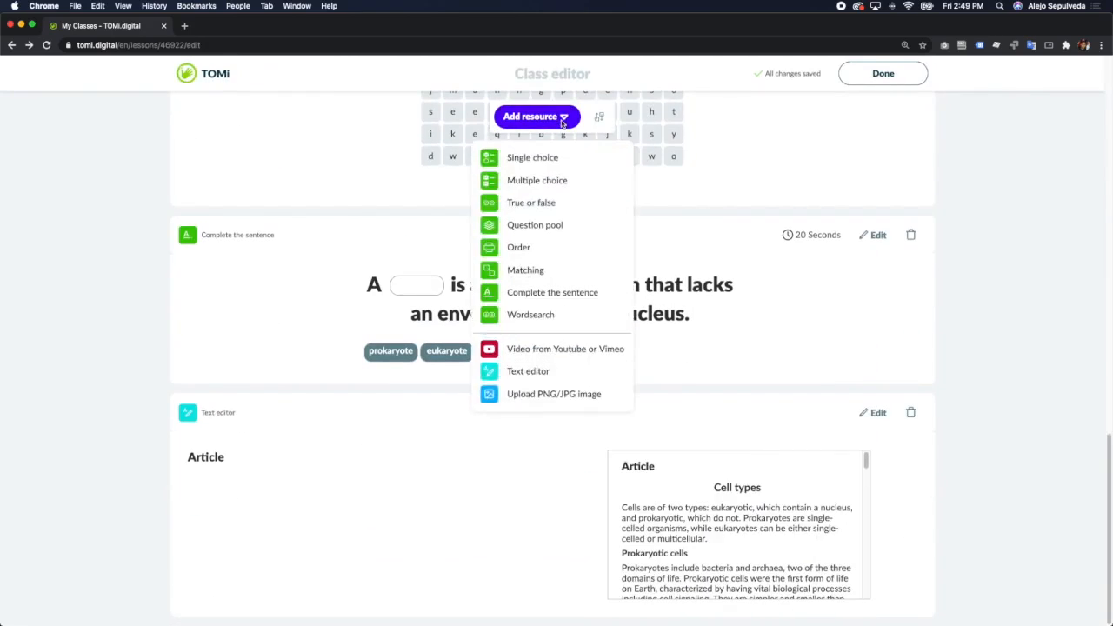
click(544, 180)
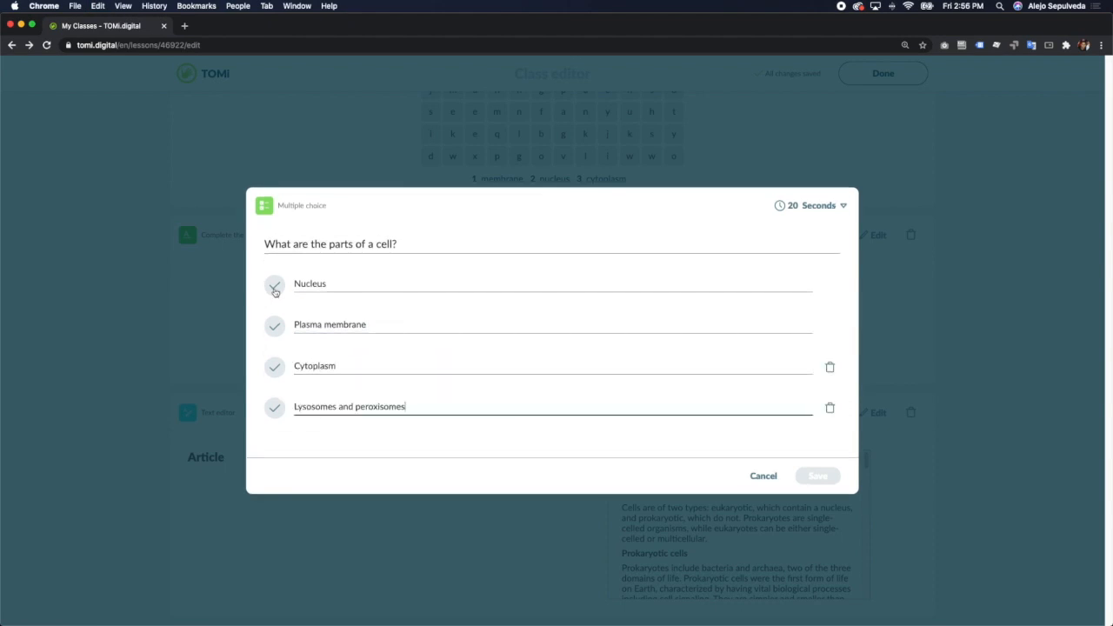
click(273, 284)
click(274, 325)
click(274, 366)
click(274, 408)
click(828, 479)
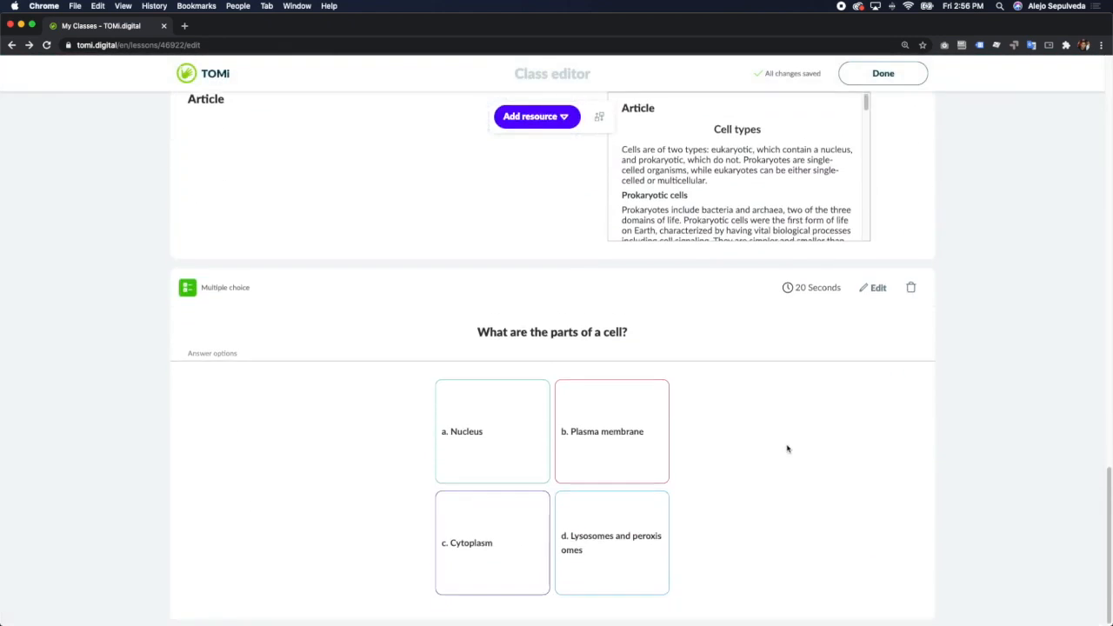
Step: Add the multiple choice question "An organism made of one cell is called" with Unicellular organism marked correct and Multicellular organism as the other answer
click(558, 125)
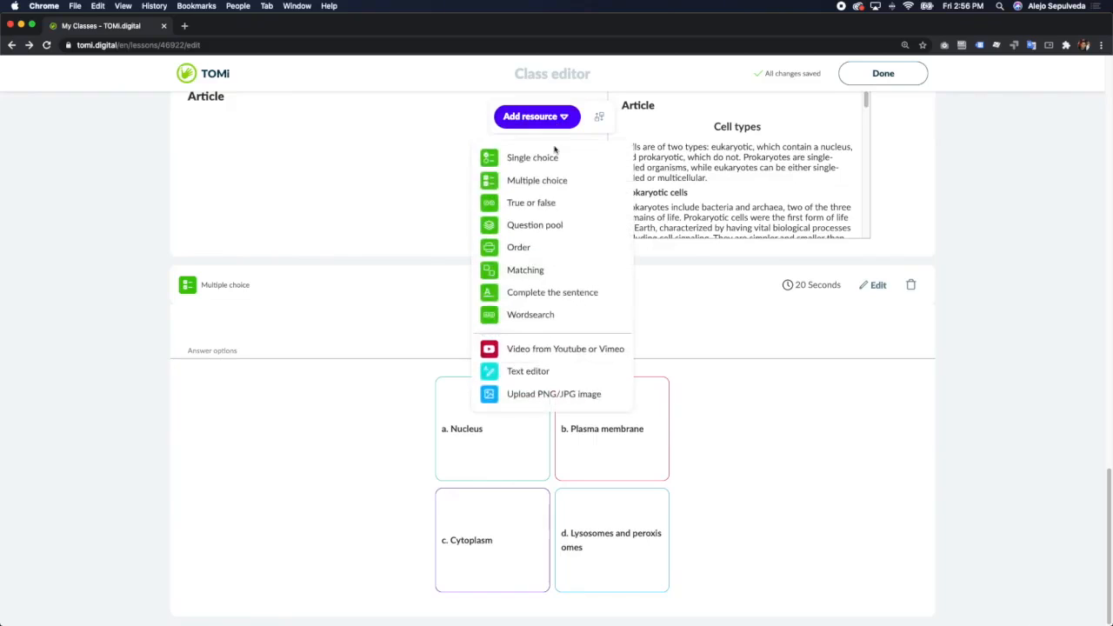
click(554, 181)
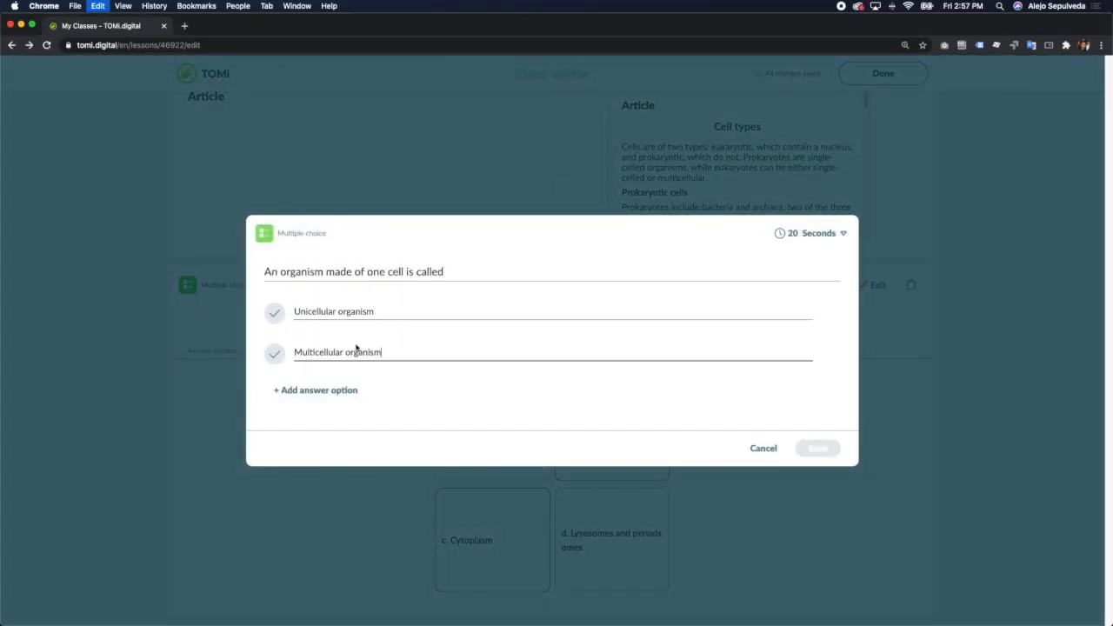
click(272, 313)
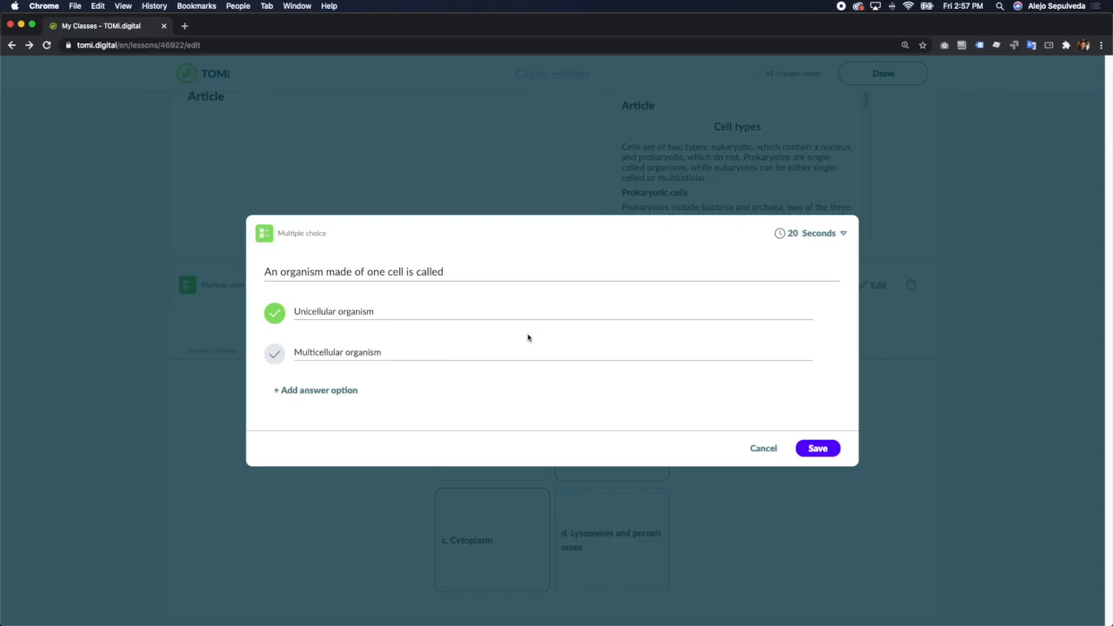
click(818, 448)
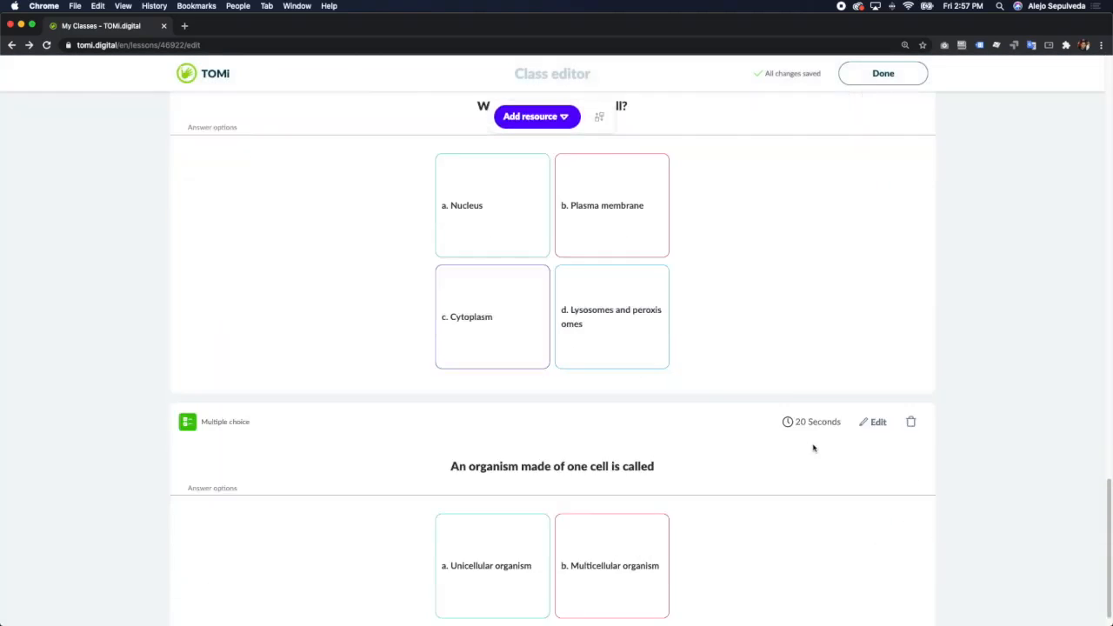
Step: Add the matching activity "Match the parts of the animal cell with the corresponding picture" pairing pictures with Nucleolus, Mitochondria, Golgi apparatus and Centrioles
click(554, 118)
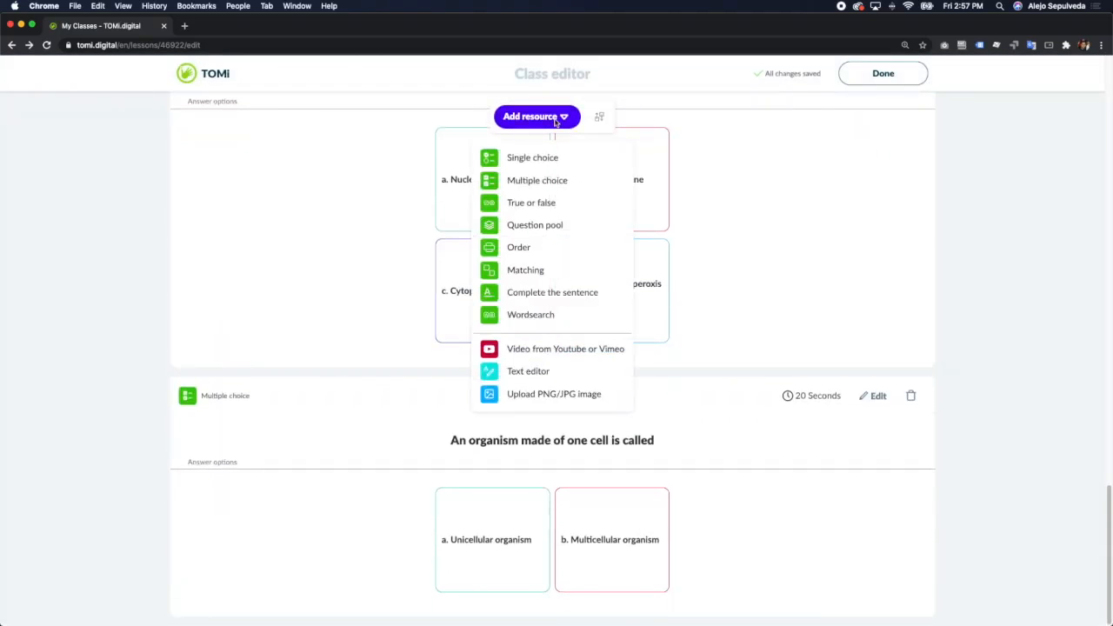
click(526, 271)
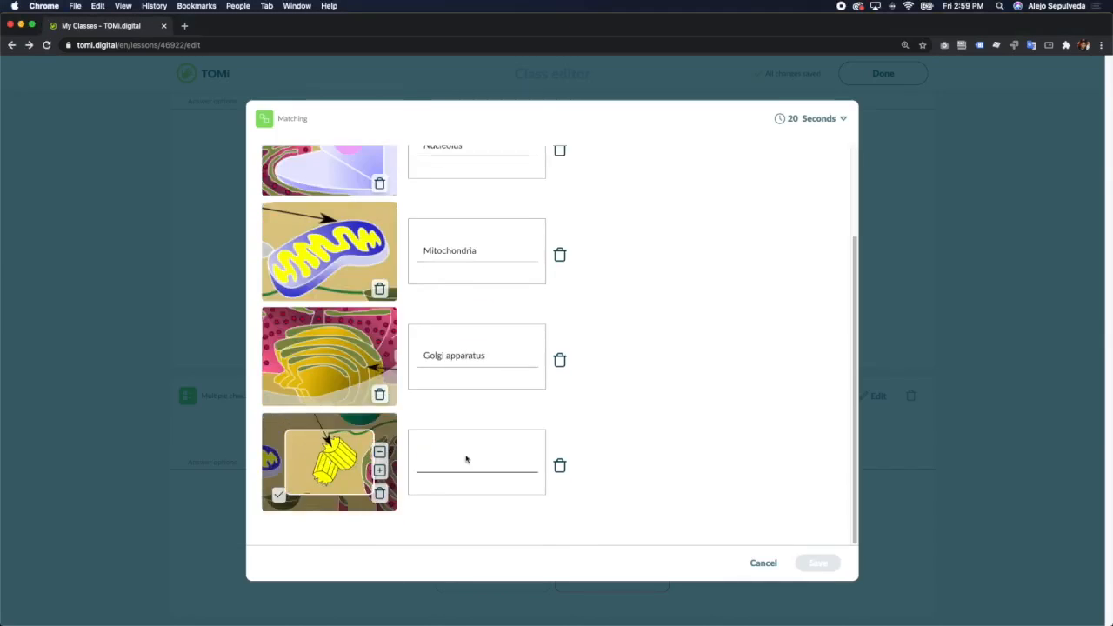
click(817, 562)
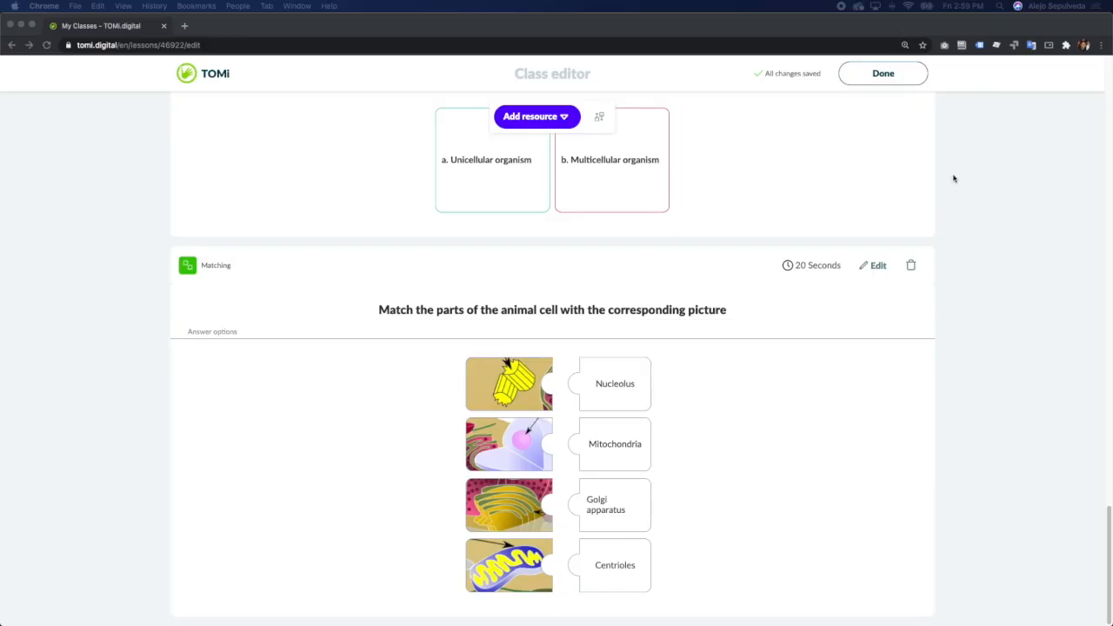
Step: Reorder the resources so "What are the parts of a cell?" follows the true or false question, and accept the new order
click(598, 117)
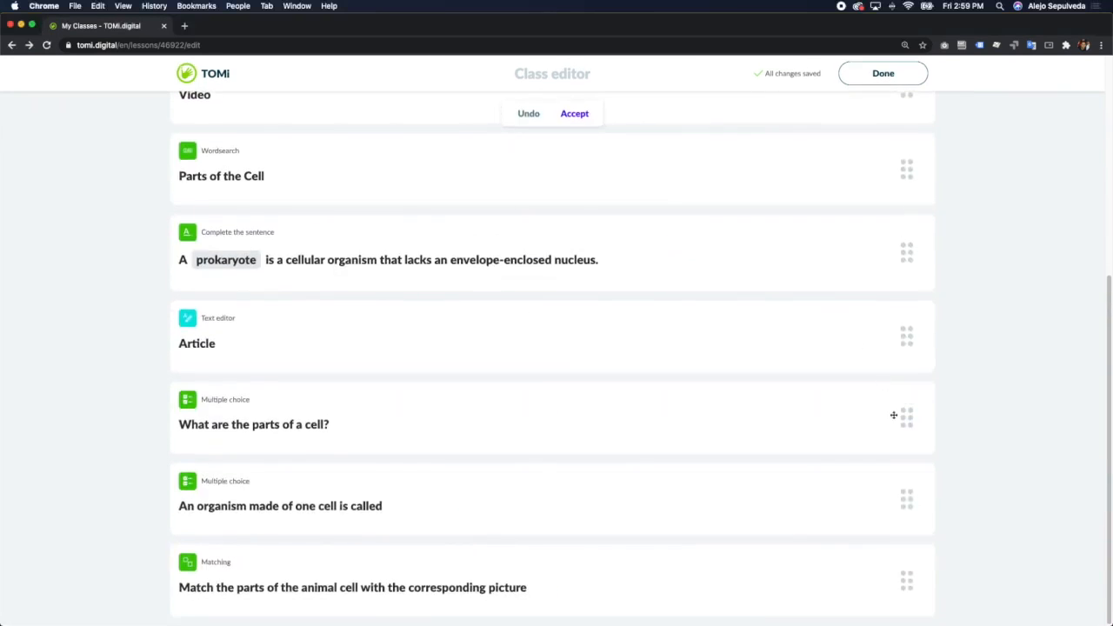
drag(924, 418, 869, 110)
scroll(838, 256, up, 3)
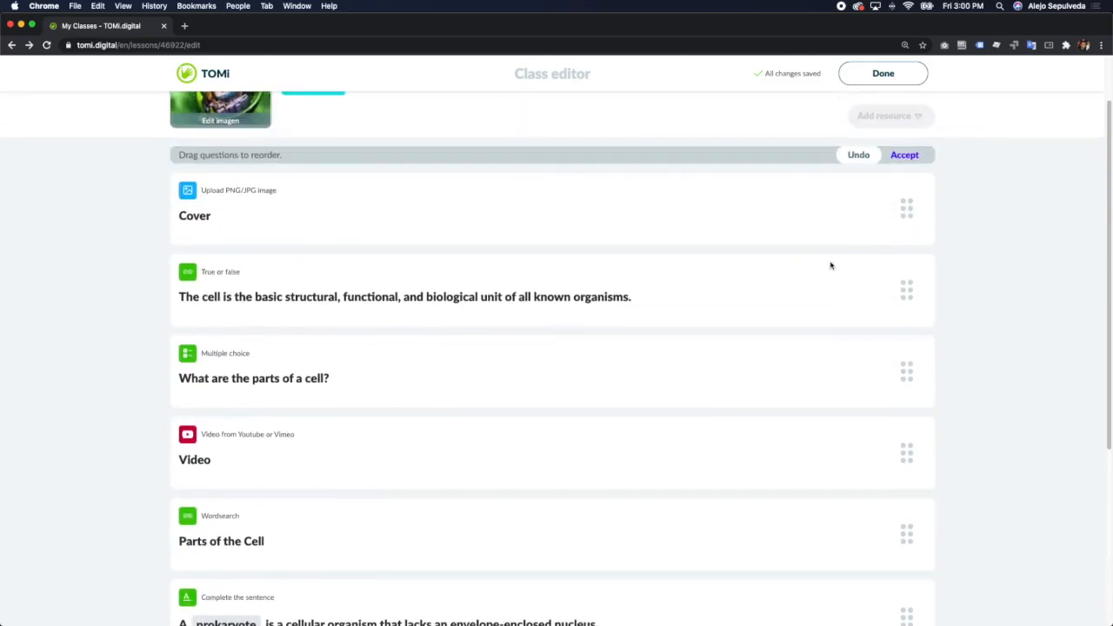
click(904, 156)
scroll(912, 189, down, 5)
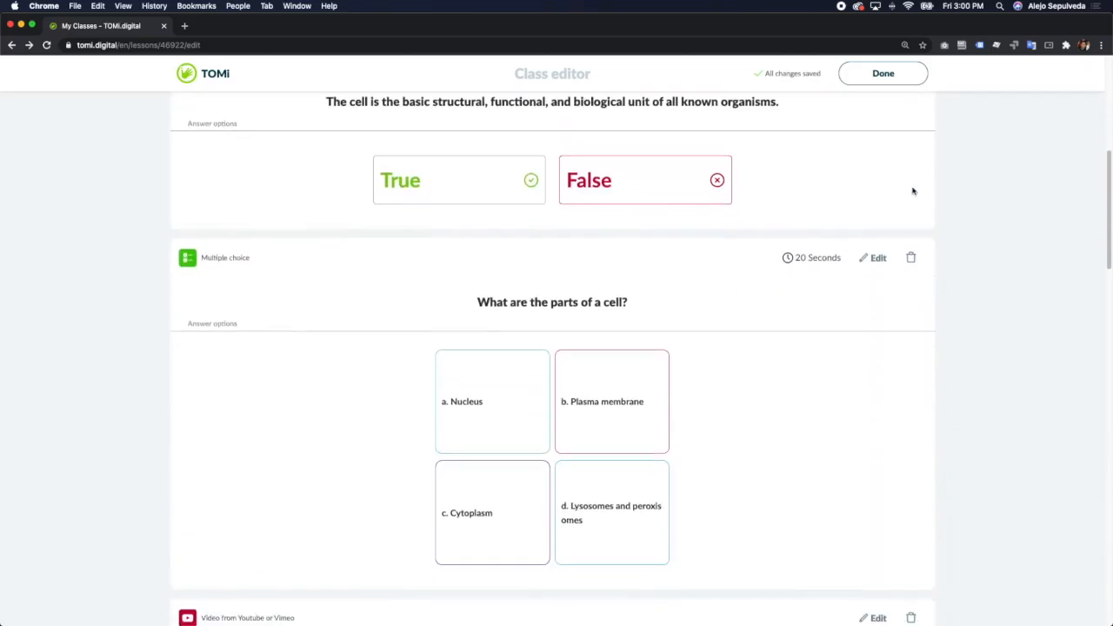
scroll(912, 189, up, 5)
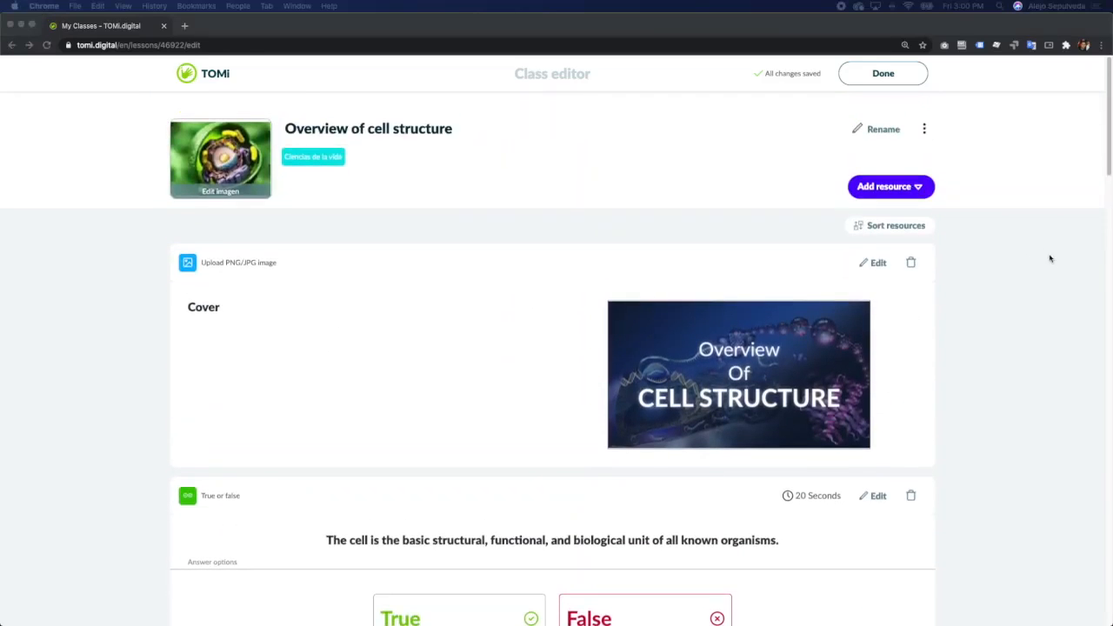
Step: Finish editing the class and look through its resources on the class page
click(915, 74)
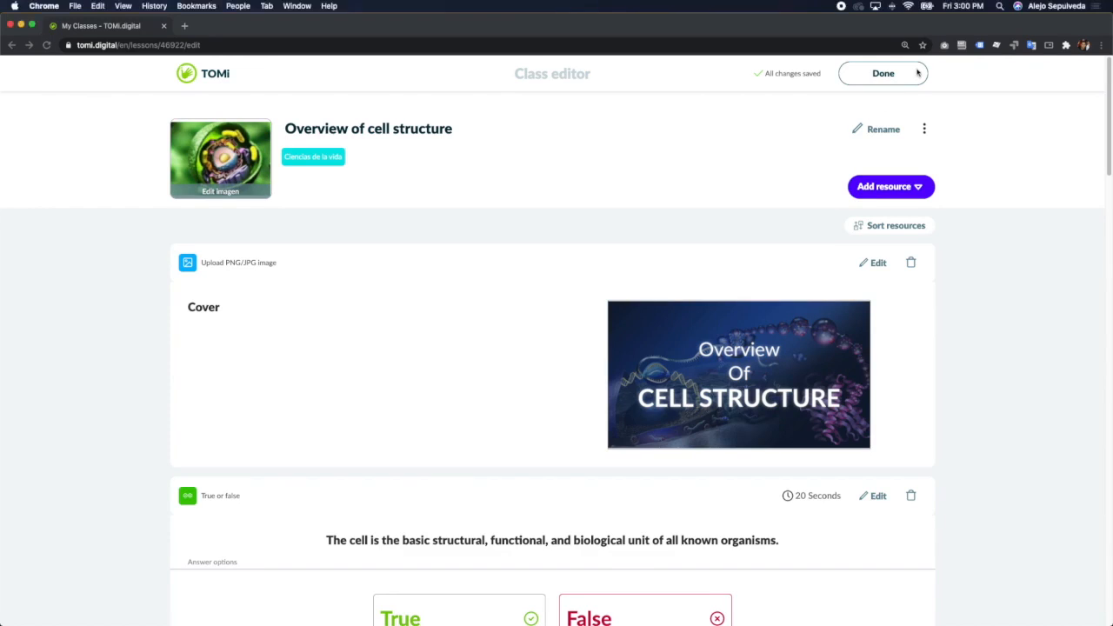
click(899, 79)
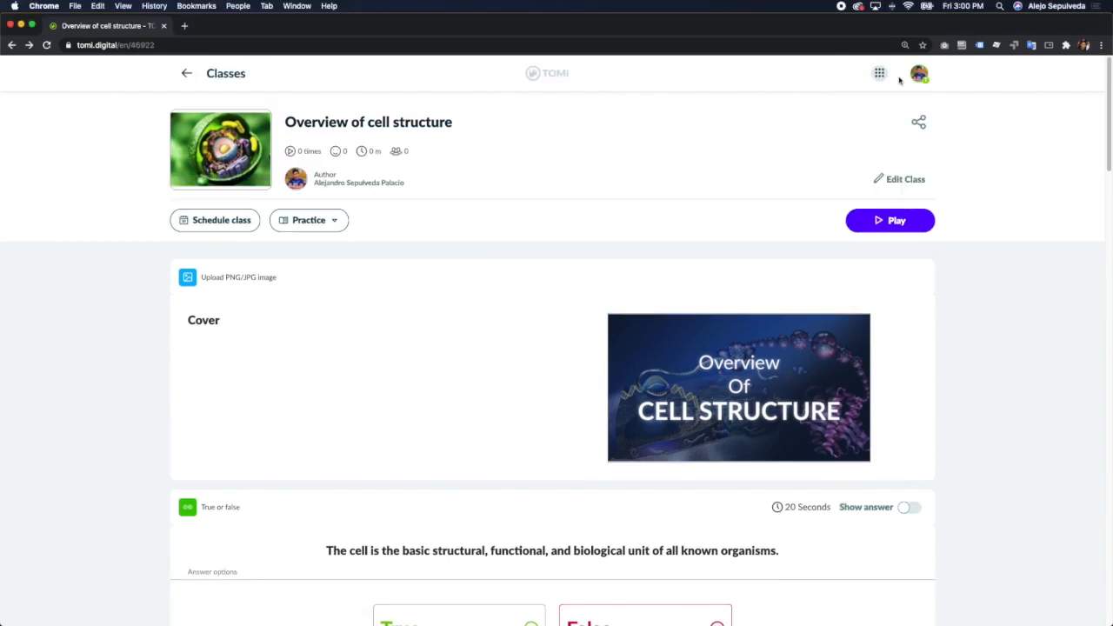
scroll(925, 252, down, 7)
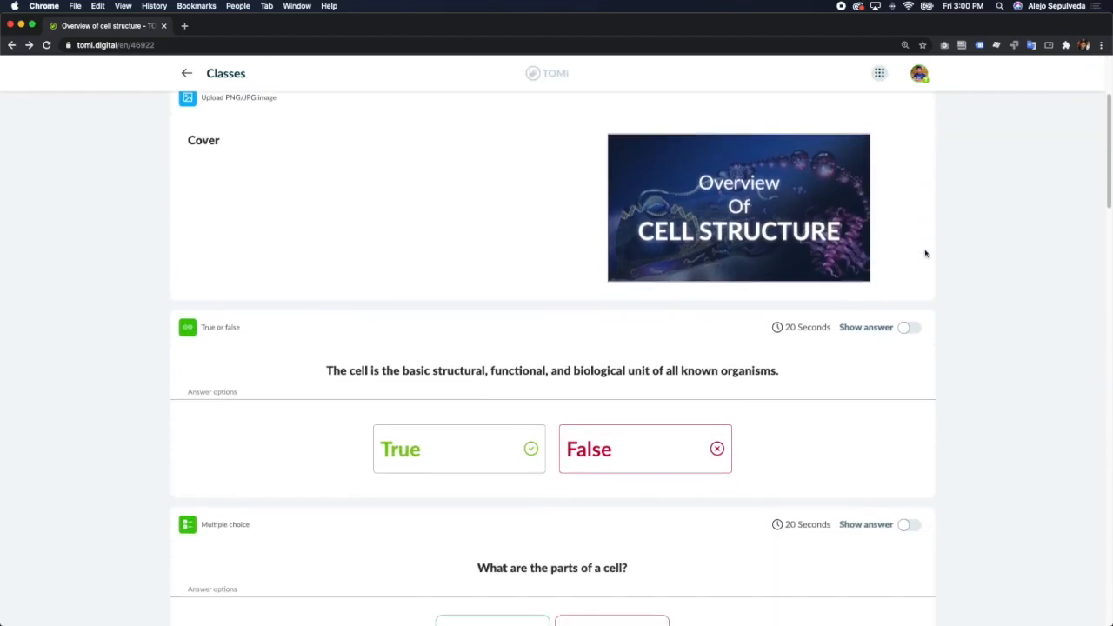
scroll(925, 253, down, 10)
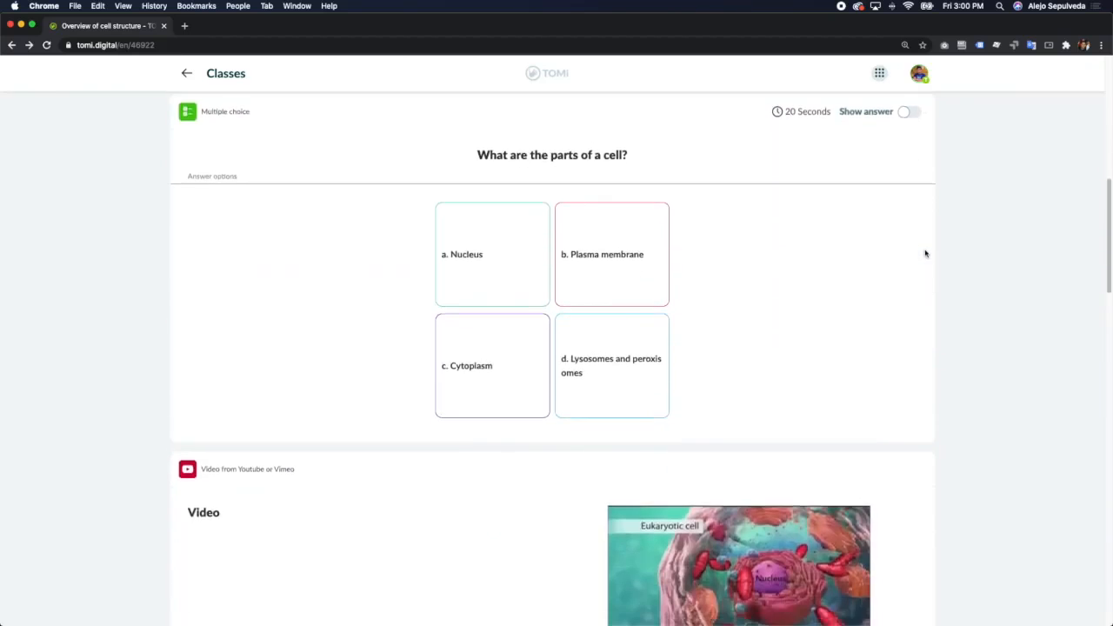
scroll(925, 253, down, 9)
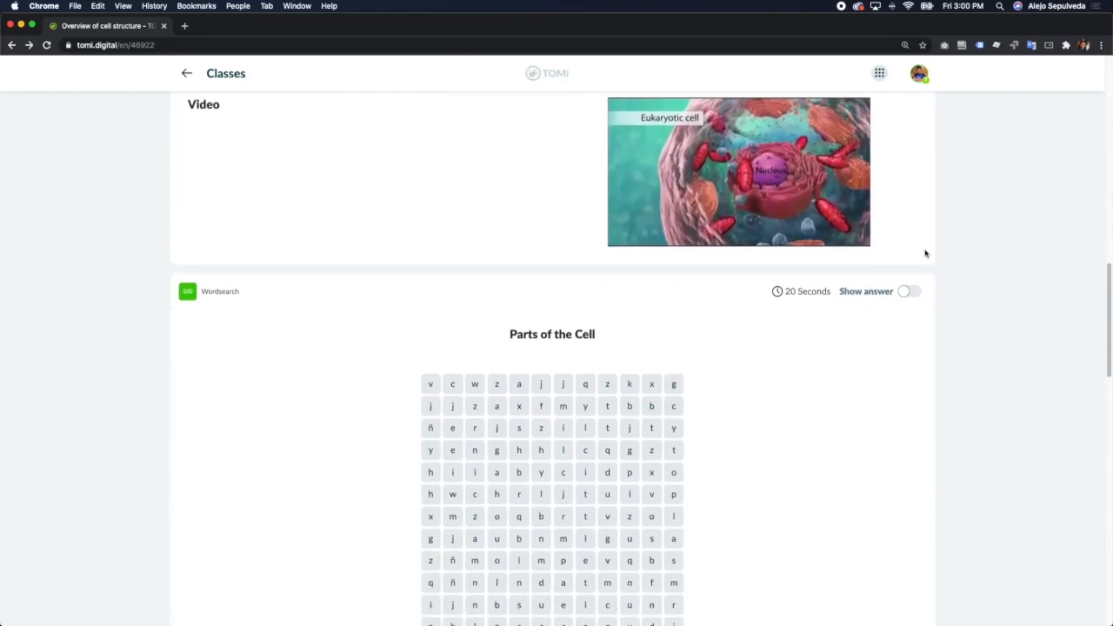
scroll(925, 253, down, 5)
scroll(925, 253, up, 15)
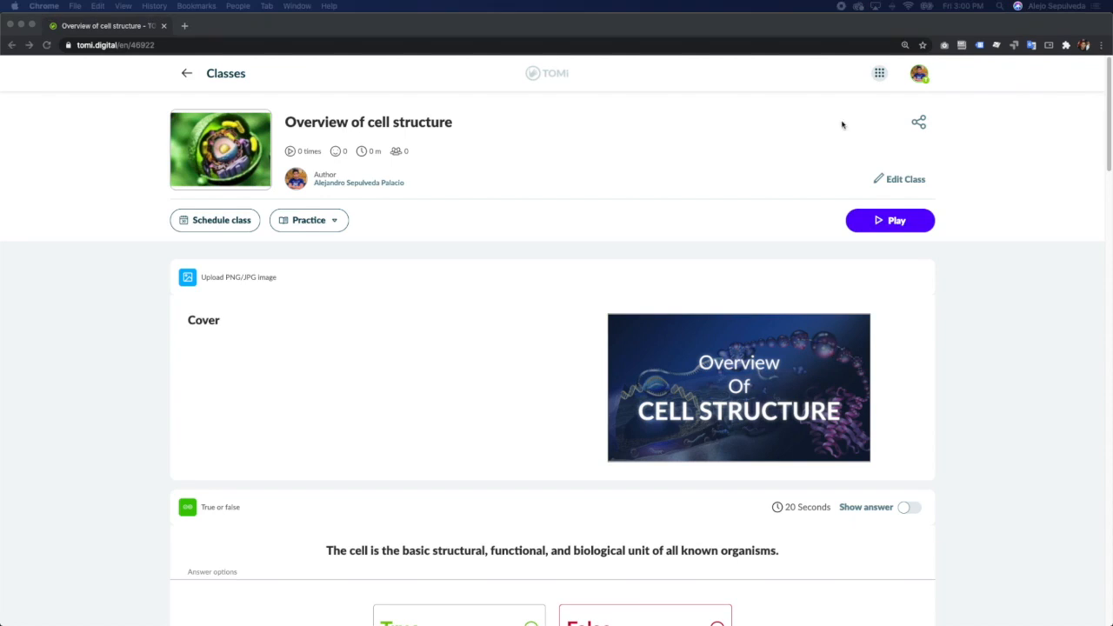
Step: Examine the class's social sharing options, and open and close its editor without making changes
click(918, 122)
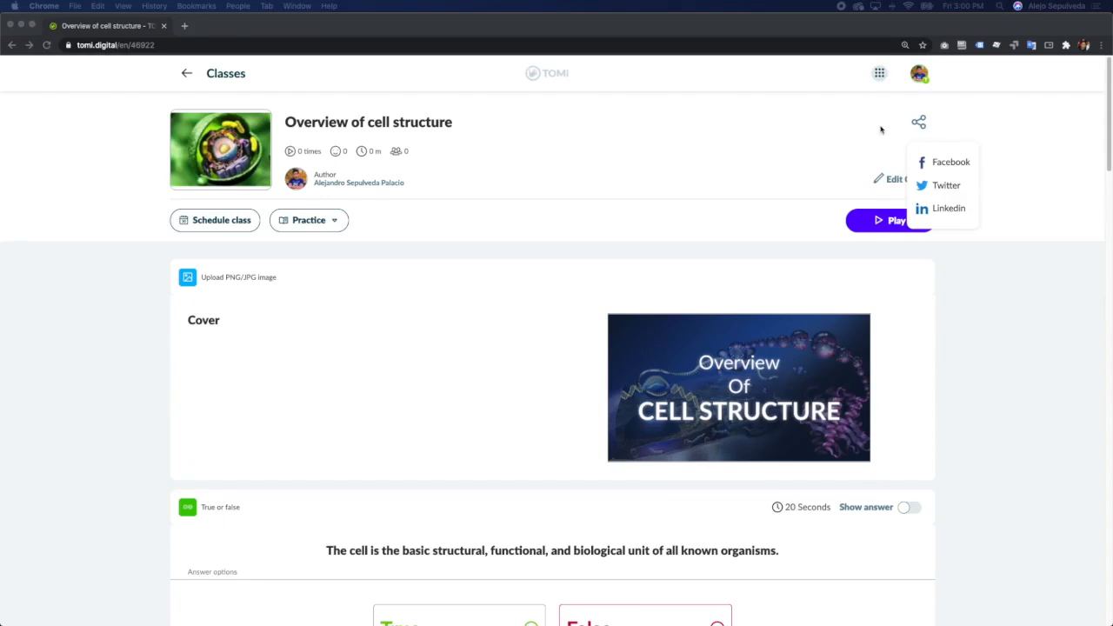
click(902, 128)
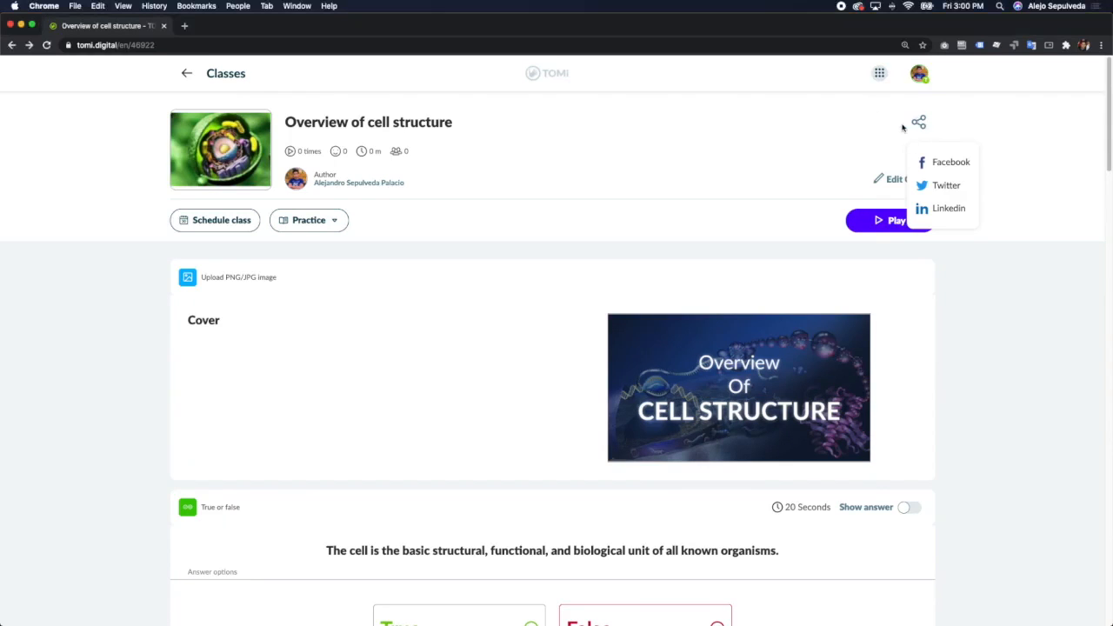
click(903, 183)
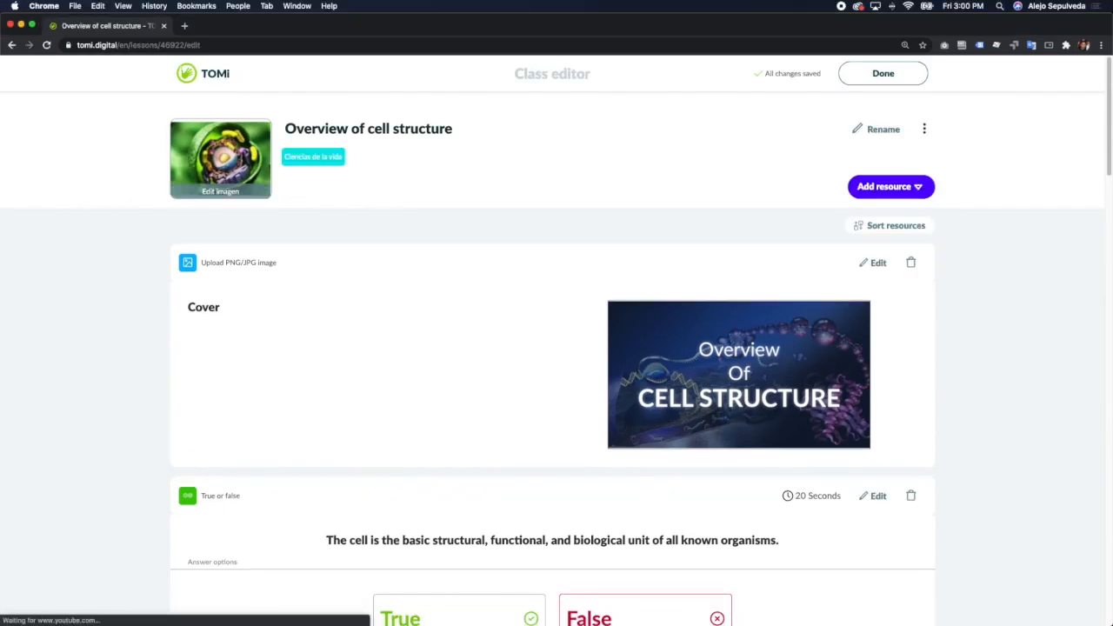
click(882, 73)
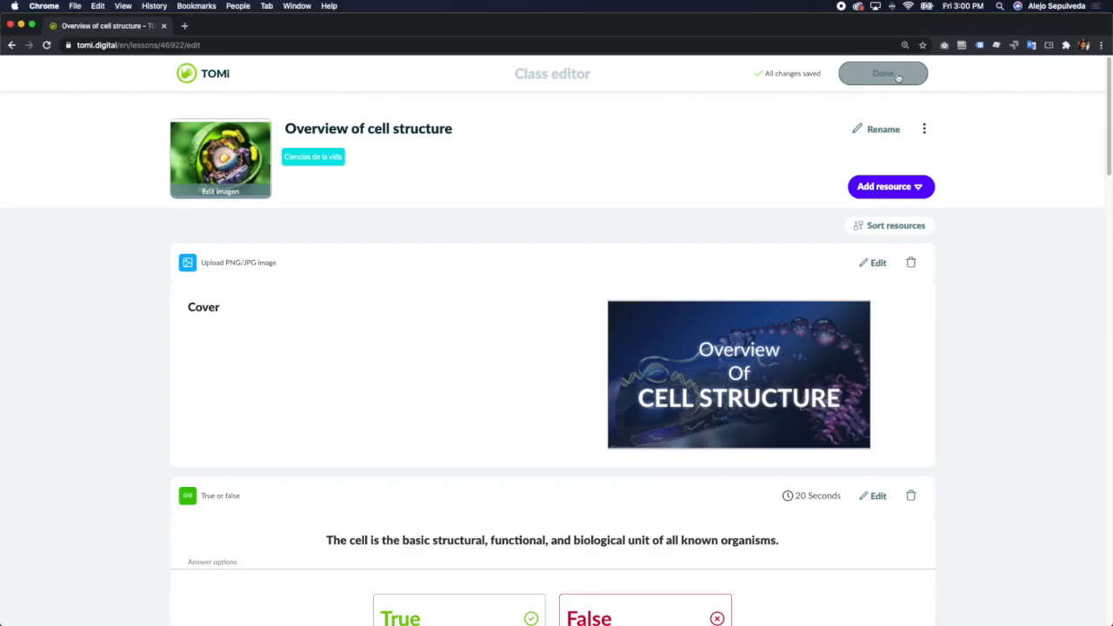
Step: Copy the review link of the "Overview of cell structure" class
click(333, 226)
click(401, 212)
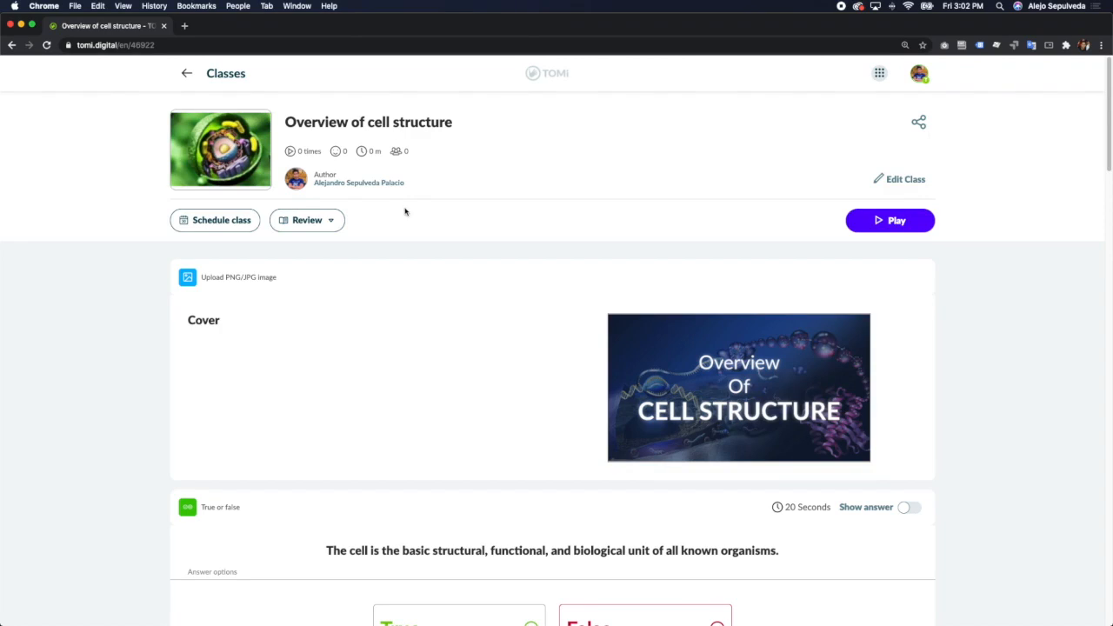
click(337, 224)
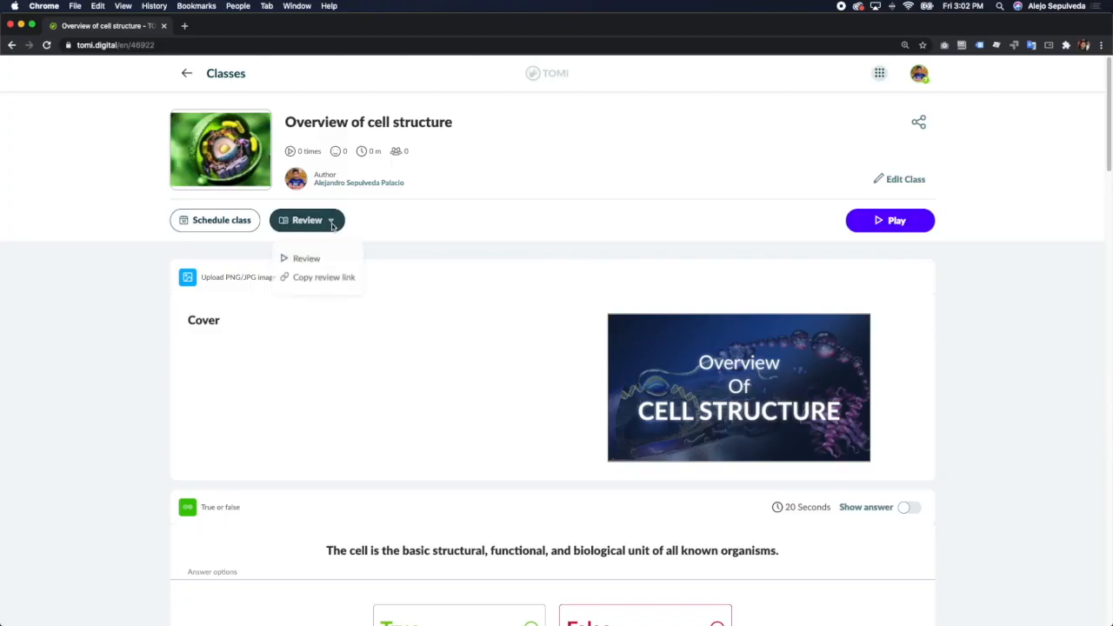
click(321, 279)
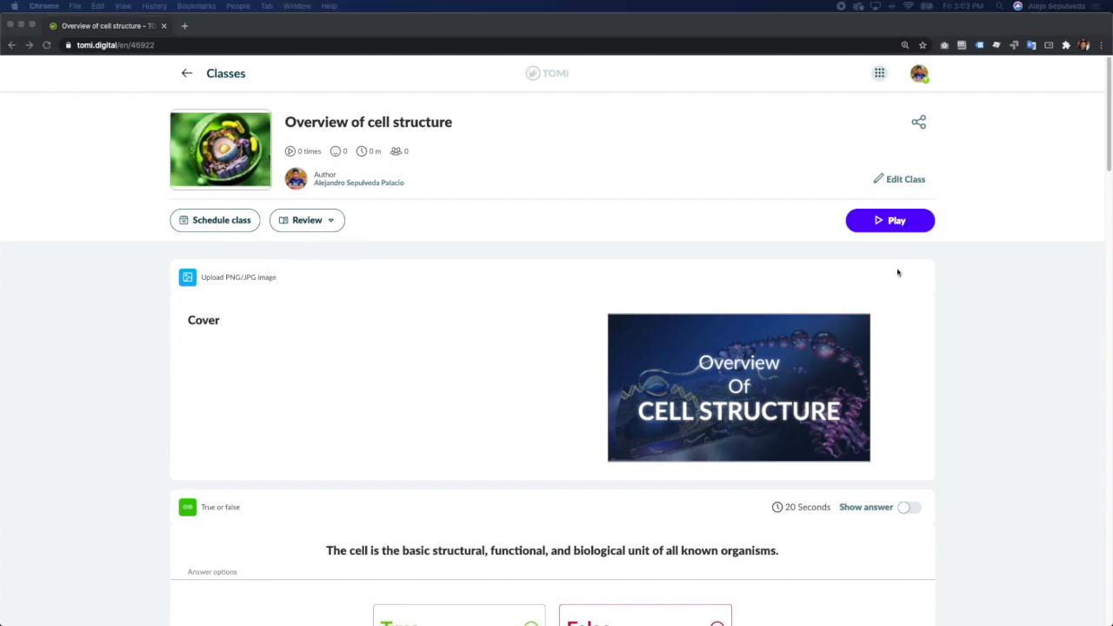
Step: Launch the review of the "Overview of cell structure" class, pass the cover image and answer the true or false question with True
click(305, 222)
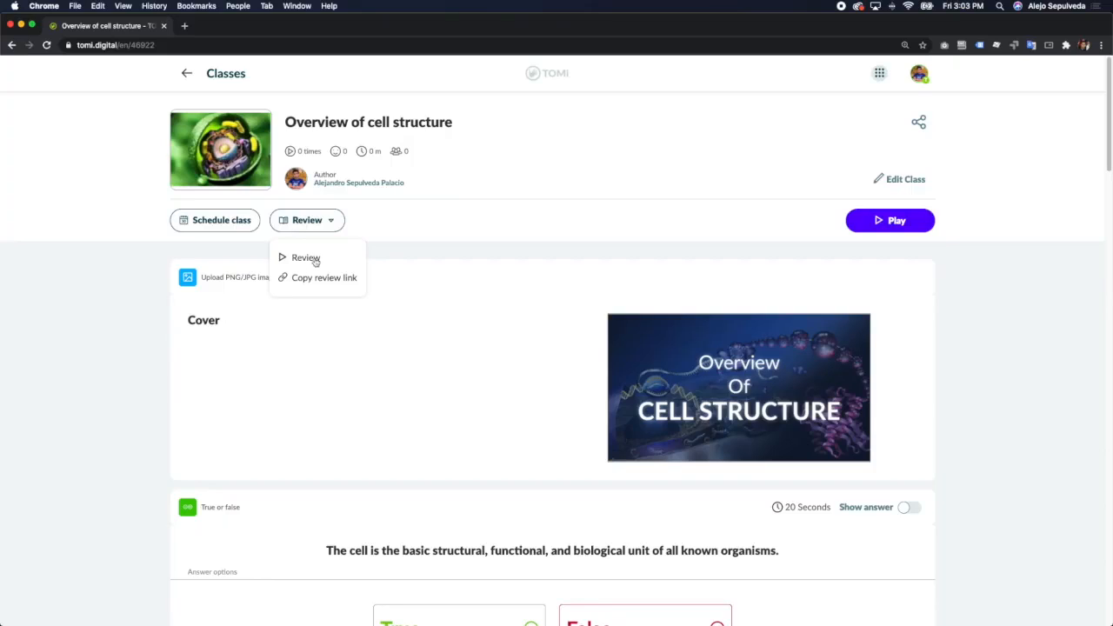
click(314, 260)
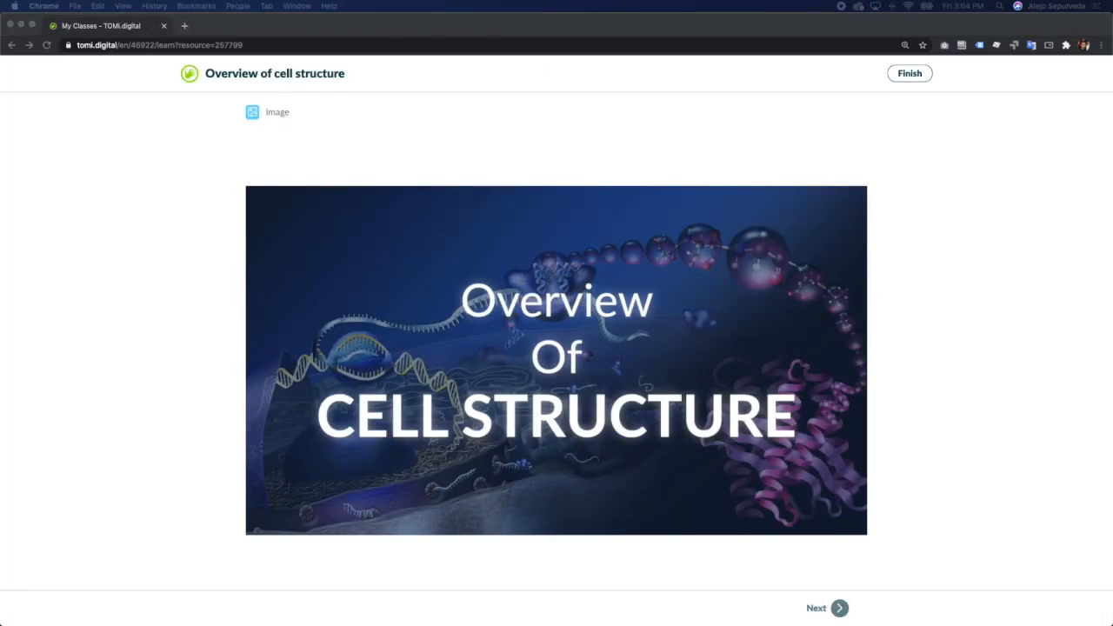
click(822, 606)
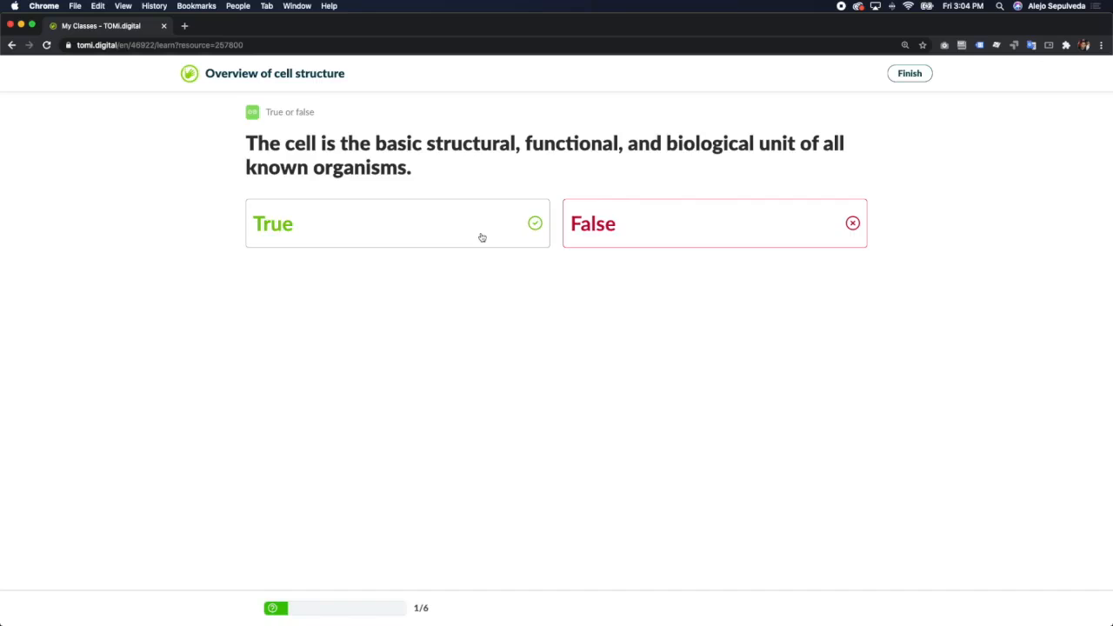
click(482, 238)
click(578, 612)
Step: Answer "What are the parts of a cell?" with Nucleus, Plasma membrane, Lysosomes and peroxisomes, and Cytoplasm, and continue to the video
click(417, 240)
click(584, 240)
click(589, 325)
click(525, 333)
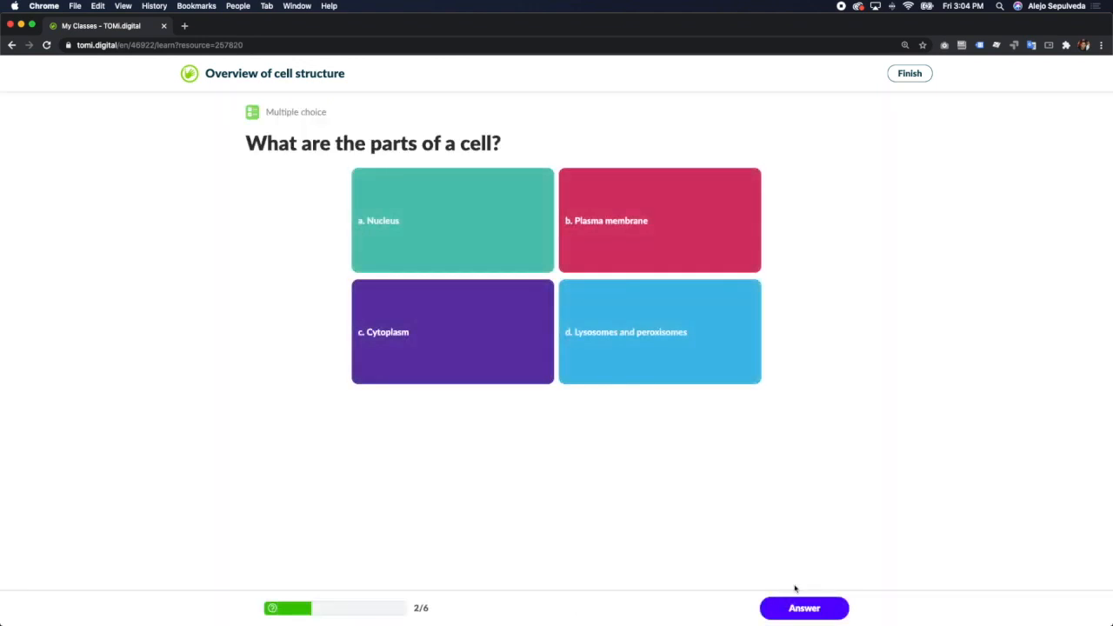
click(808, 608)
click(577, 609)
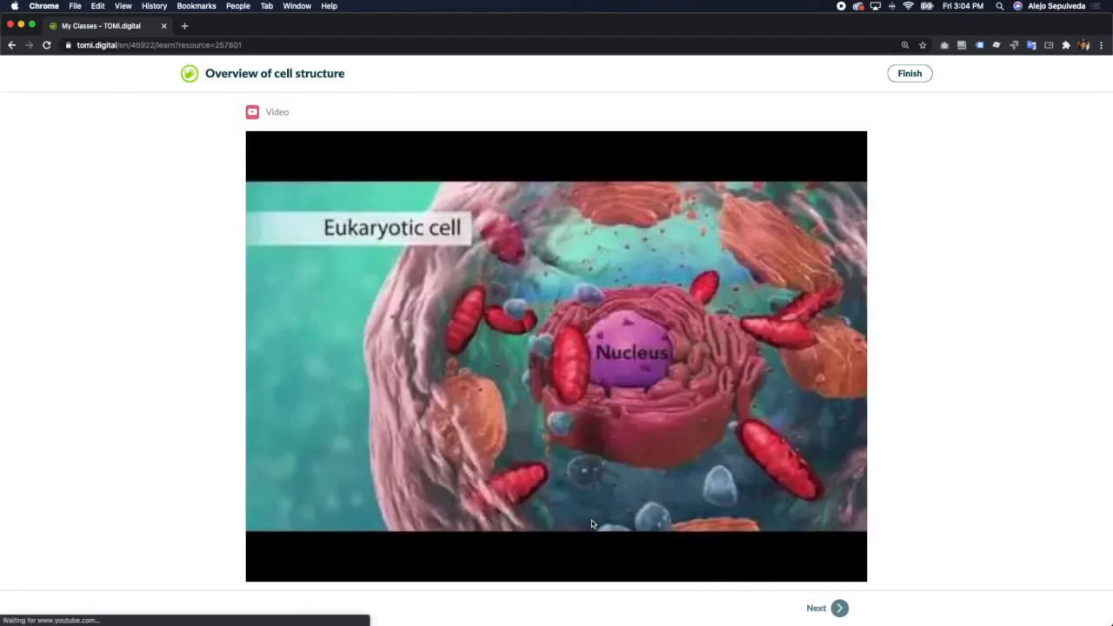
Step: Play the cell structure video, complete and submit the remaining review activities, and choose to practice again from the summary
click(560, 371)
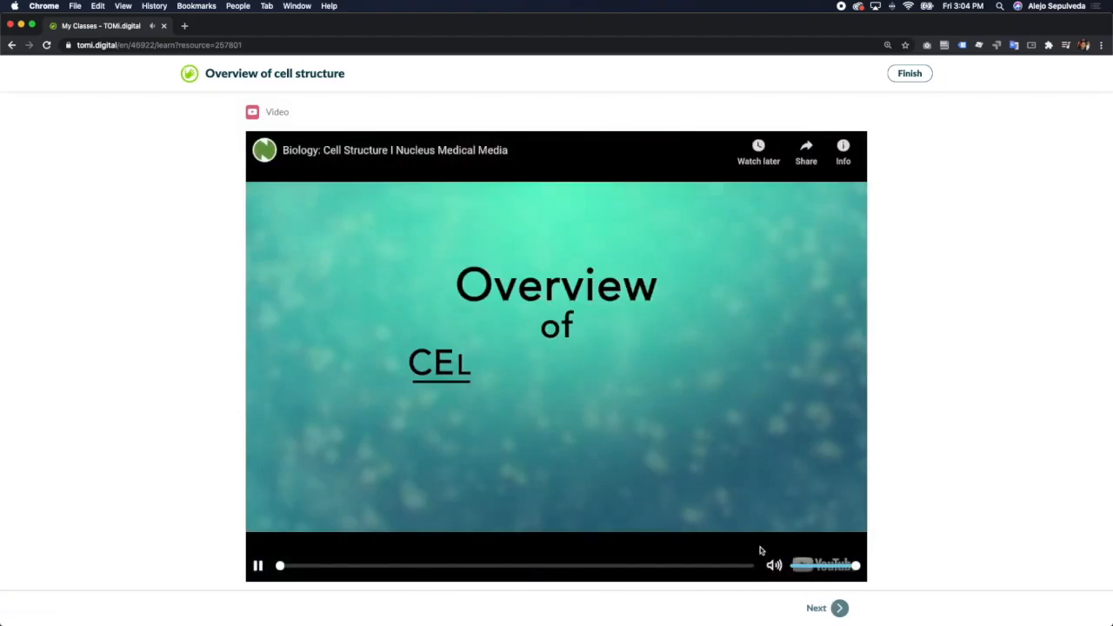
click(819, 607)
drag(611, 249, 479, 227)
drag(655, 205, 478, 207)
drag(616, 187, 583, 190)
drag(596, 383, 589, 268)
drag(594, 322, 581, 318)
click(776, 605)
click(591, 603)
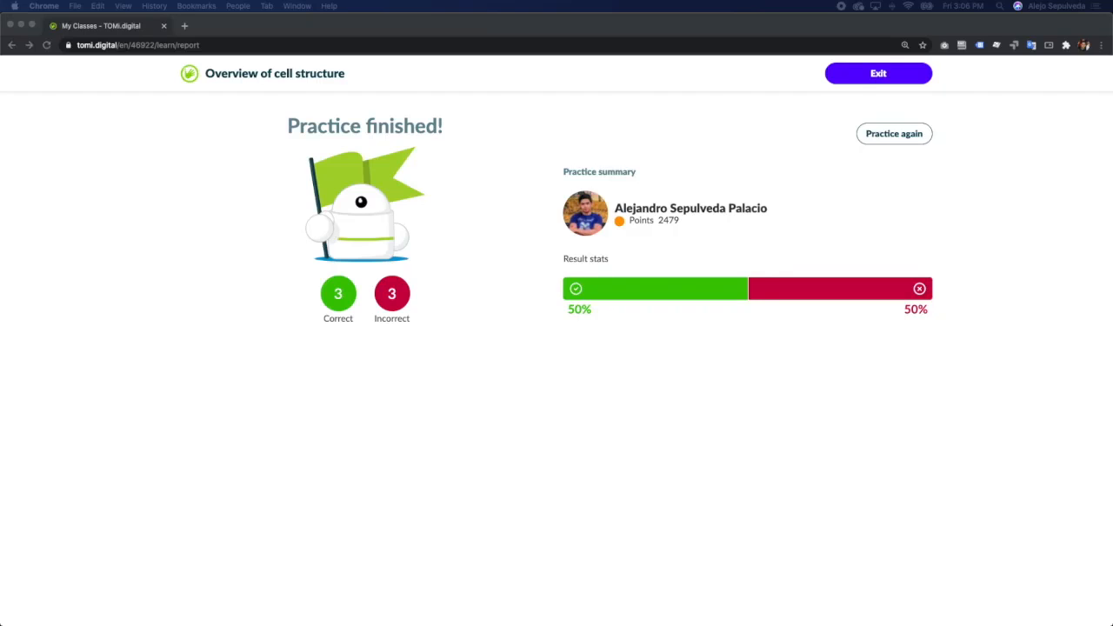
click(895, 134)
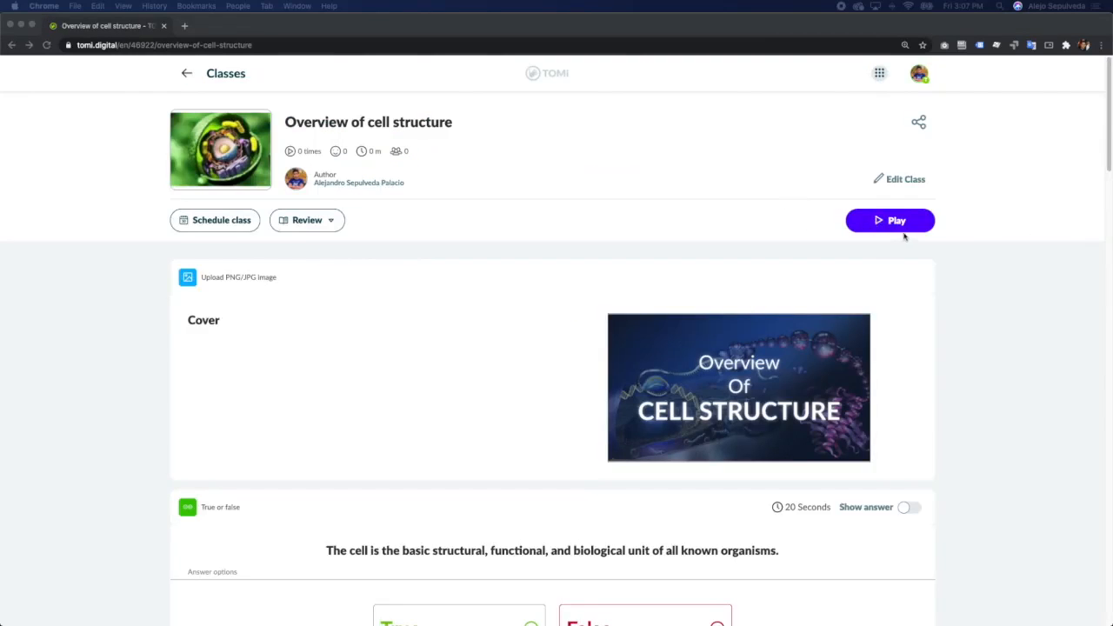
Step: Launch the "Overview of cell structure" class for live play and copy its class link for sharing
click(897, 224)
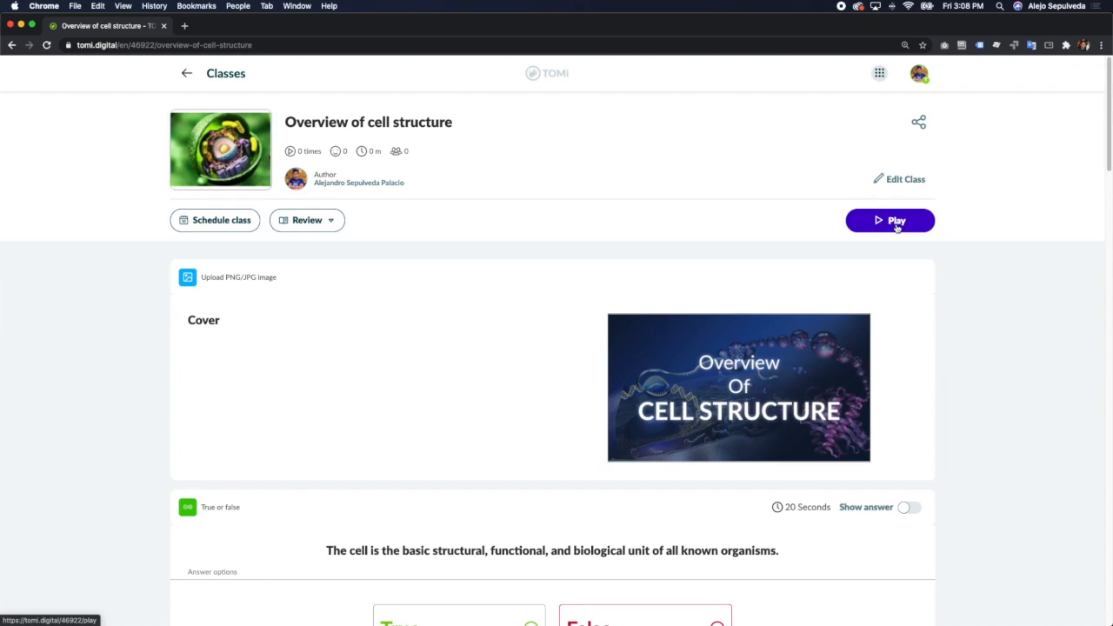
click(897, 224)
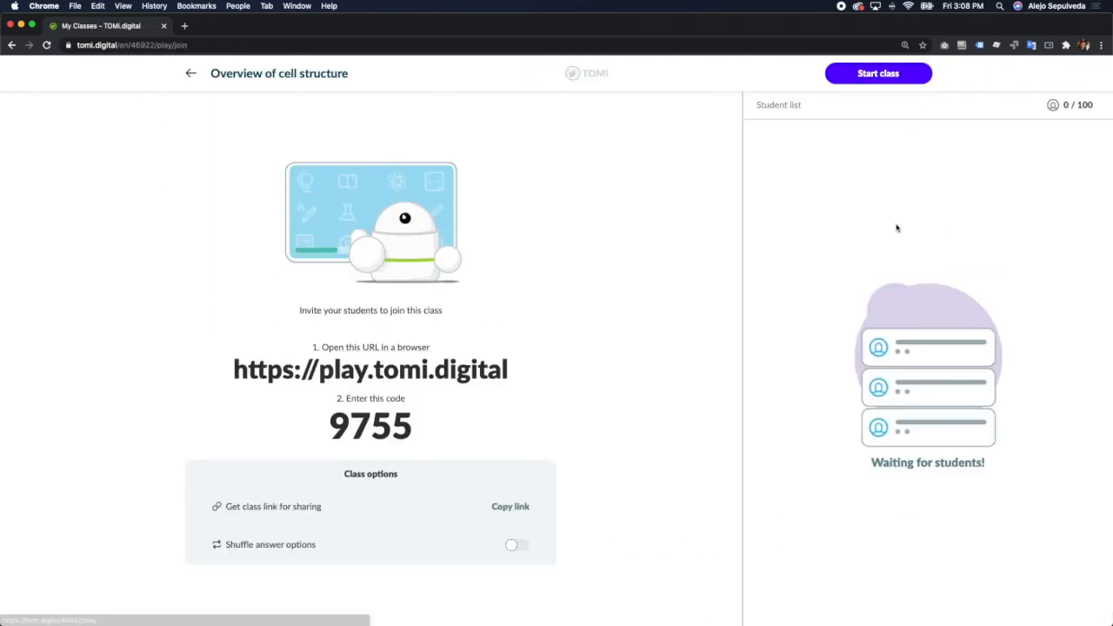
click(518, 511)
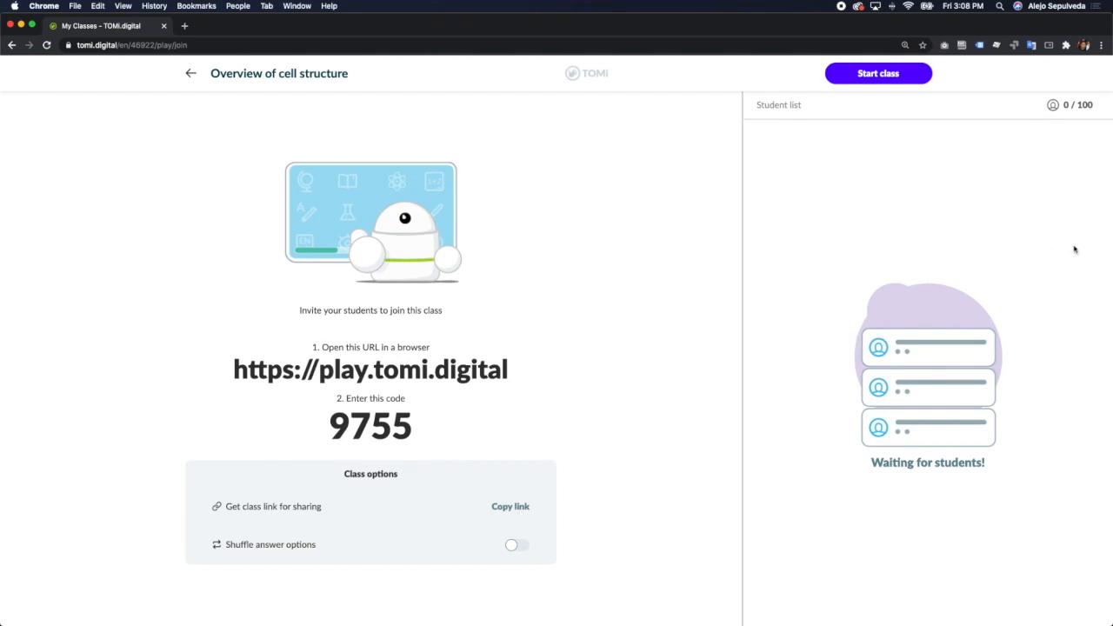
Step: Narrow the teacher window to reveal the student window, and enter the class code on the student join page
drag(1110, 246, 841, 288)
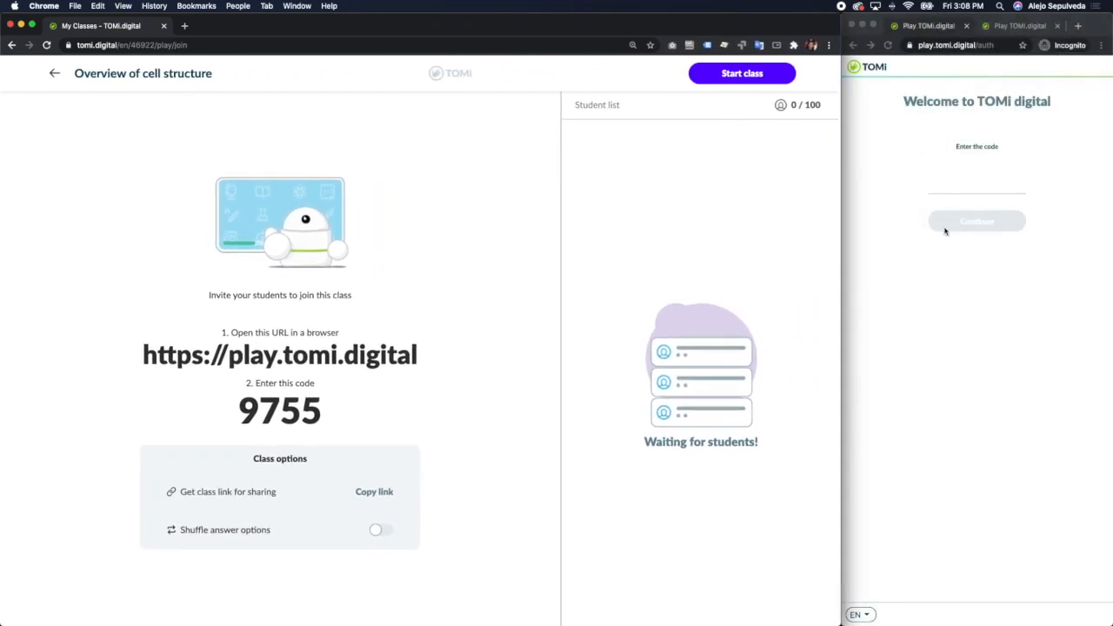
click(976, 188)
click(957, 46)
click(966, 173)
text(9755)
key(Return)
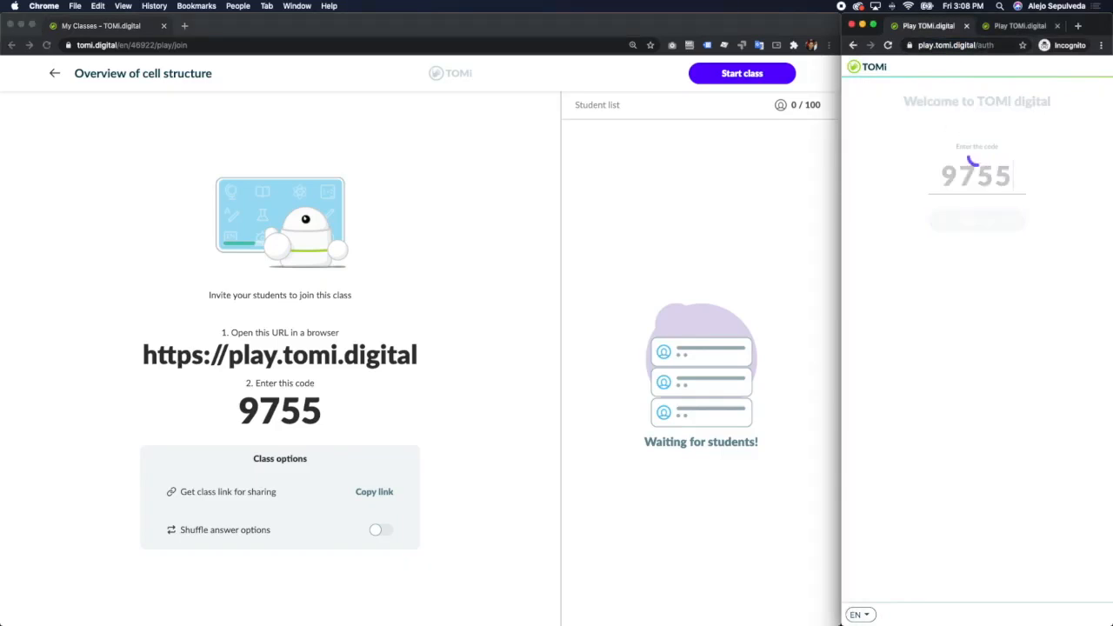
Step: Pick the red light-bulb robot avatar, enter the first student's name and join the class
click(960, 173)
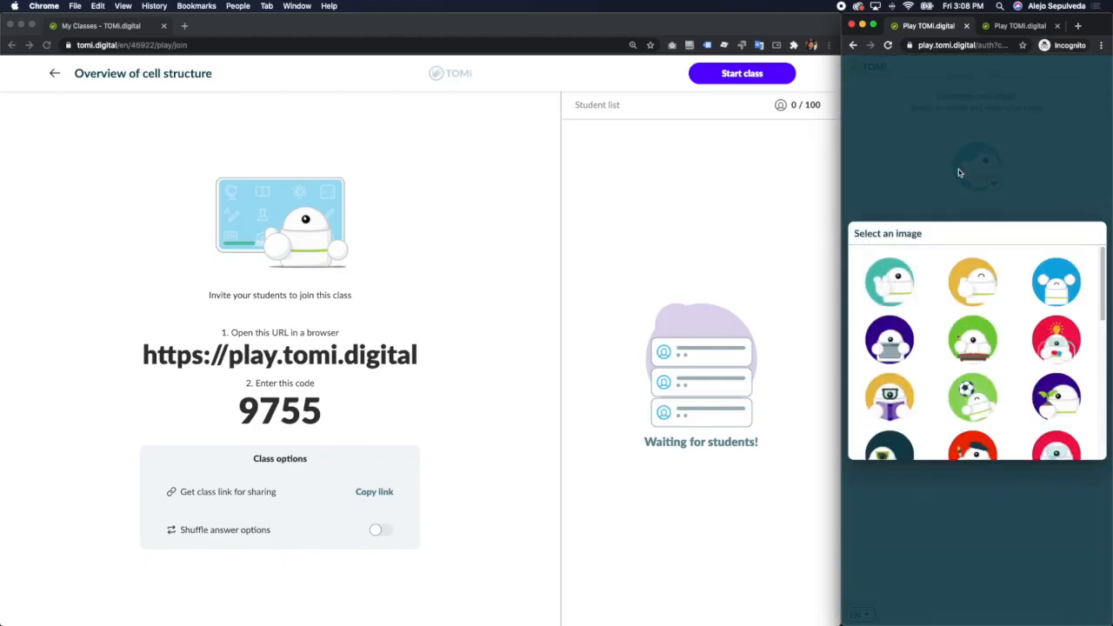
click(979, 344)
click(979, 223)
text(John)
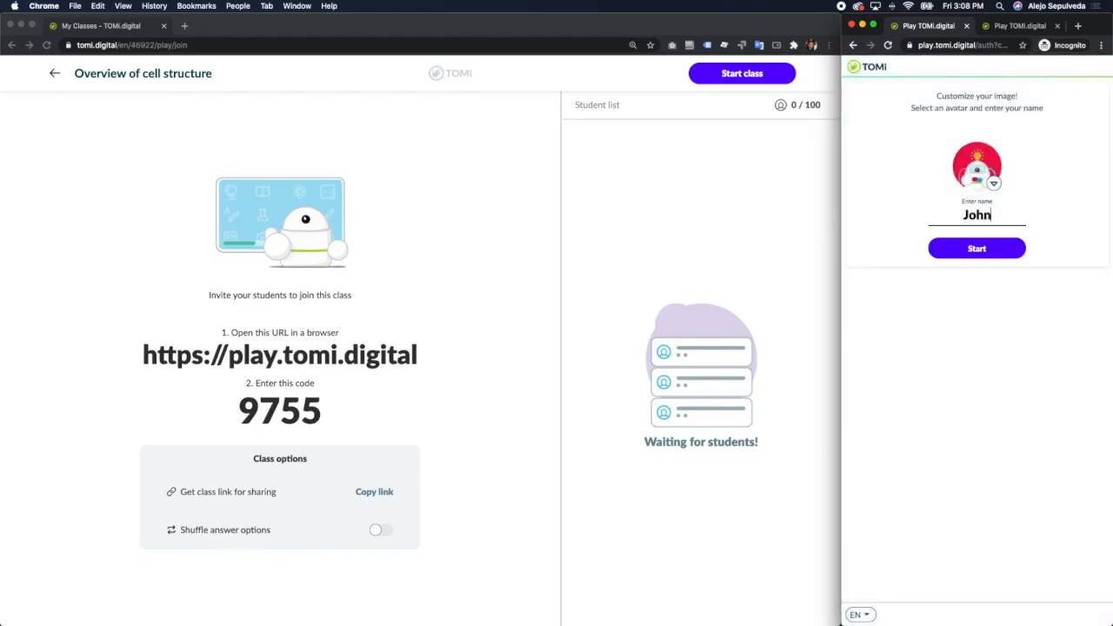
click(970, 250)
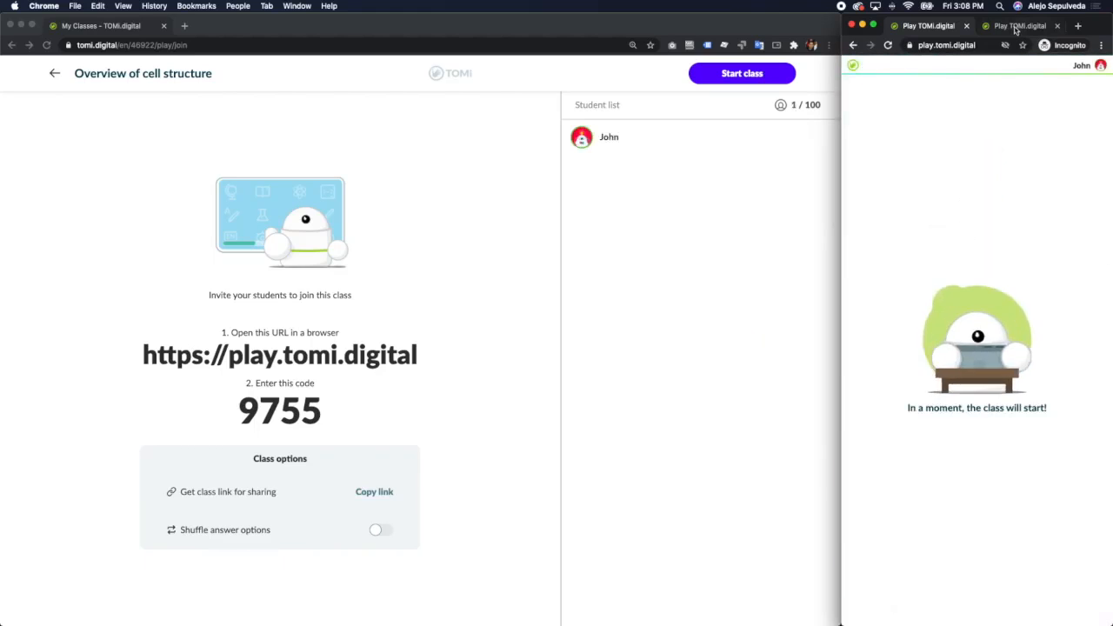
Step: Join the class as a second student in the other student tab, entering the class code, a music-note avatar and the student's name
click(1014, 27)
text(9755)
key(Return)
click(976, 166)
scroll(900, 348, down, 2)
click(972, 430)
click(974, 278)
text(Alex)
click(974, 318)
Step: Move the second student's tab into its own window and arrange the teacher and both student windows side by side
drag(840, 199, 581, 201)
drag(1015, 27, 659, 27)
click(559, 146)
mouse_move(581, 158)
mouse_down()
mouse_move(558, 159)
mouse_move(568, 159)
mouse_up()
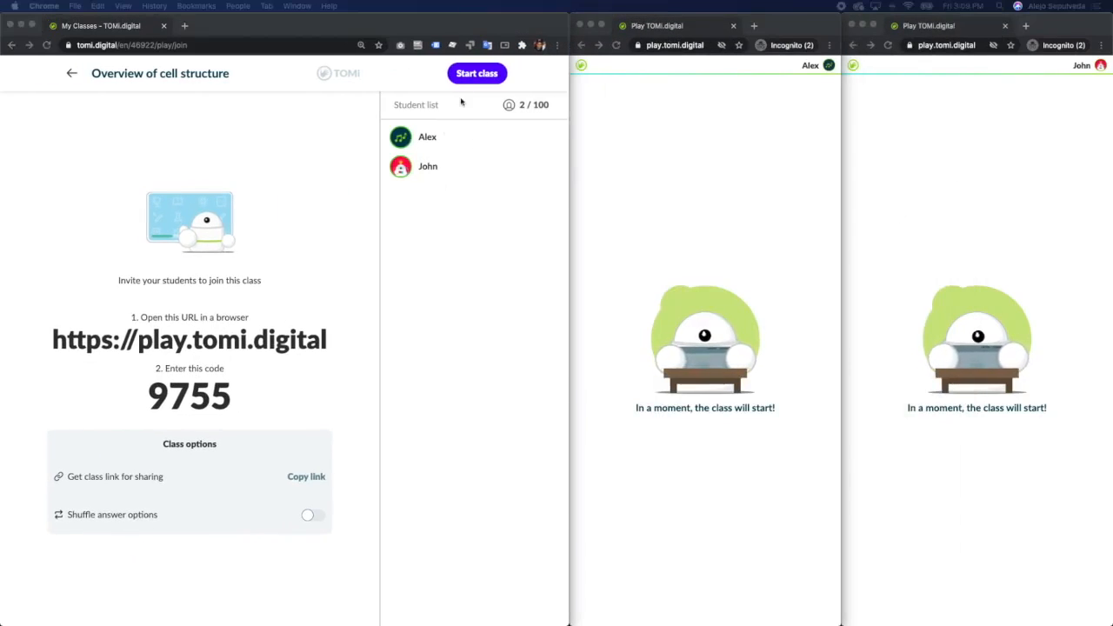
Step: Start the live class and advance past the cover image to the true or false question
click(476, 76)
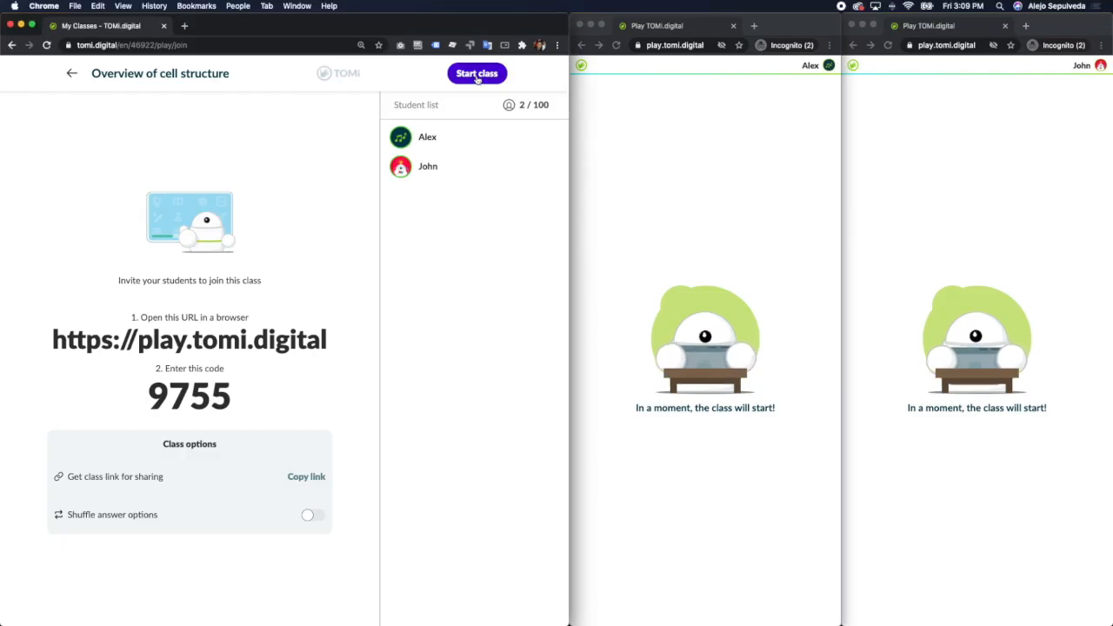
click(477, 76)
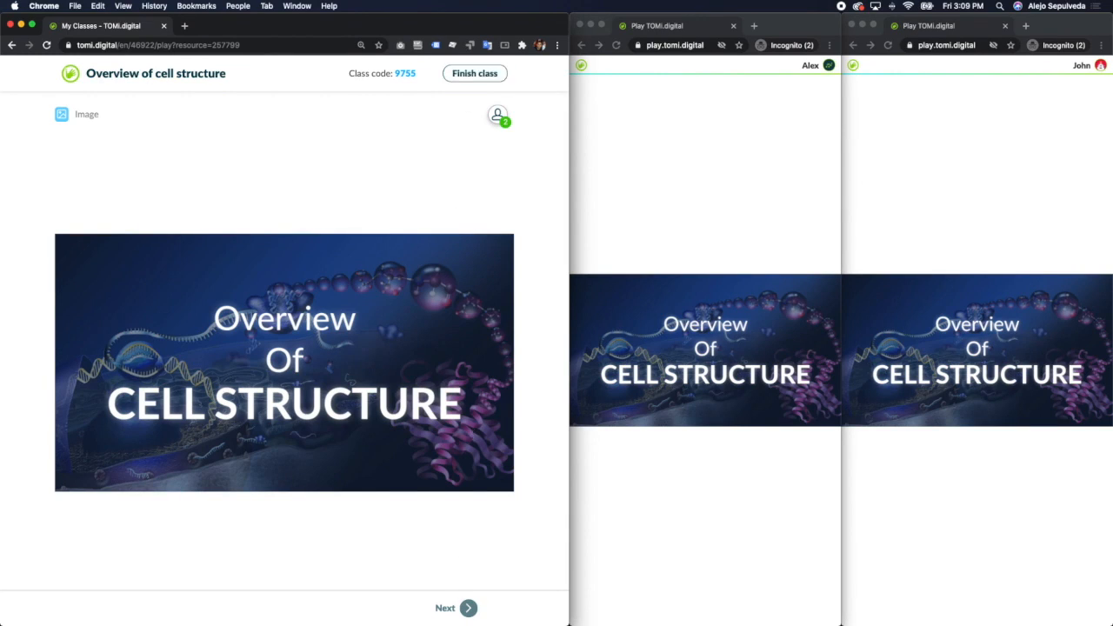
click(445, 610)
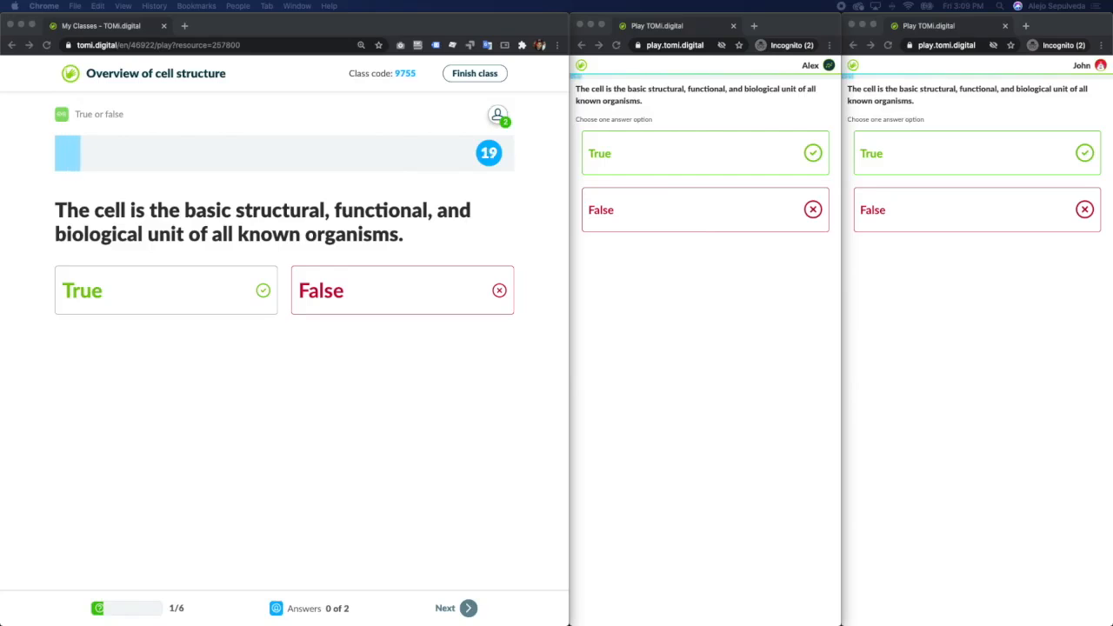
Step: Answer True as the second student and False as the first student, and move the class on from the results
click(684, 161)
click(690, 154)
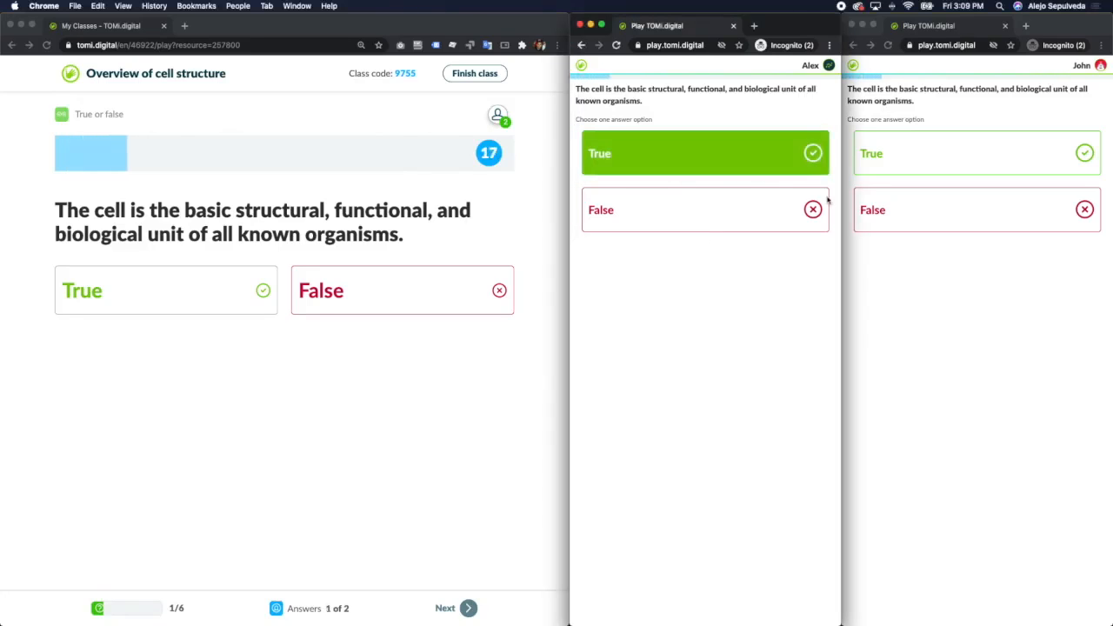
click(892, 214)
click(889, 216)
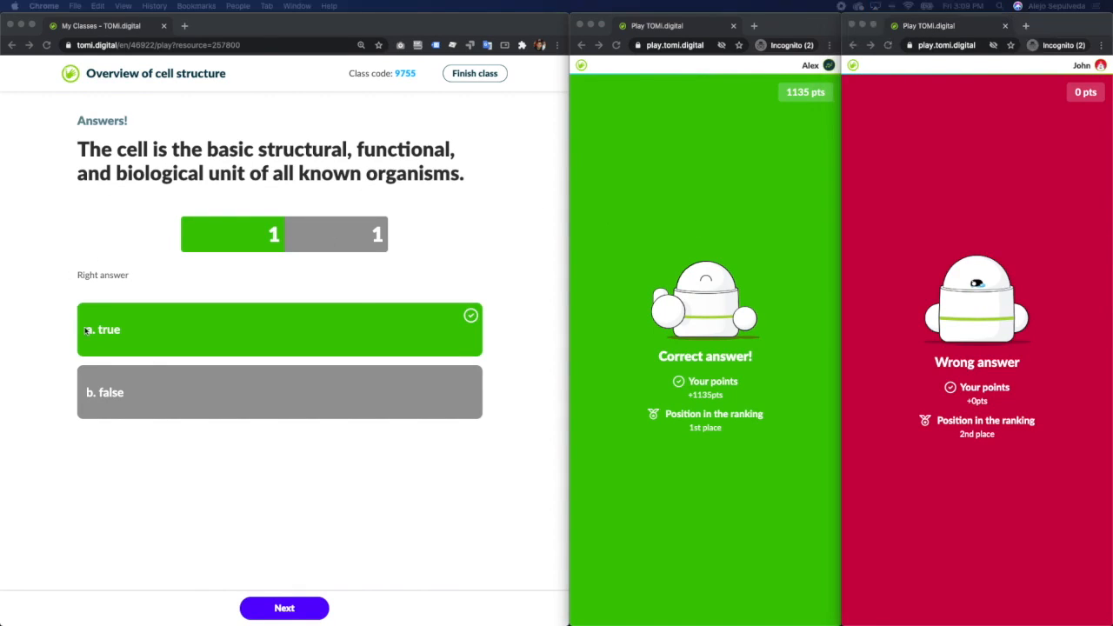
click(281, 472)
click(284, 607)
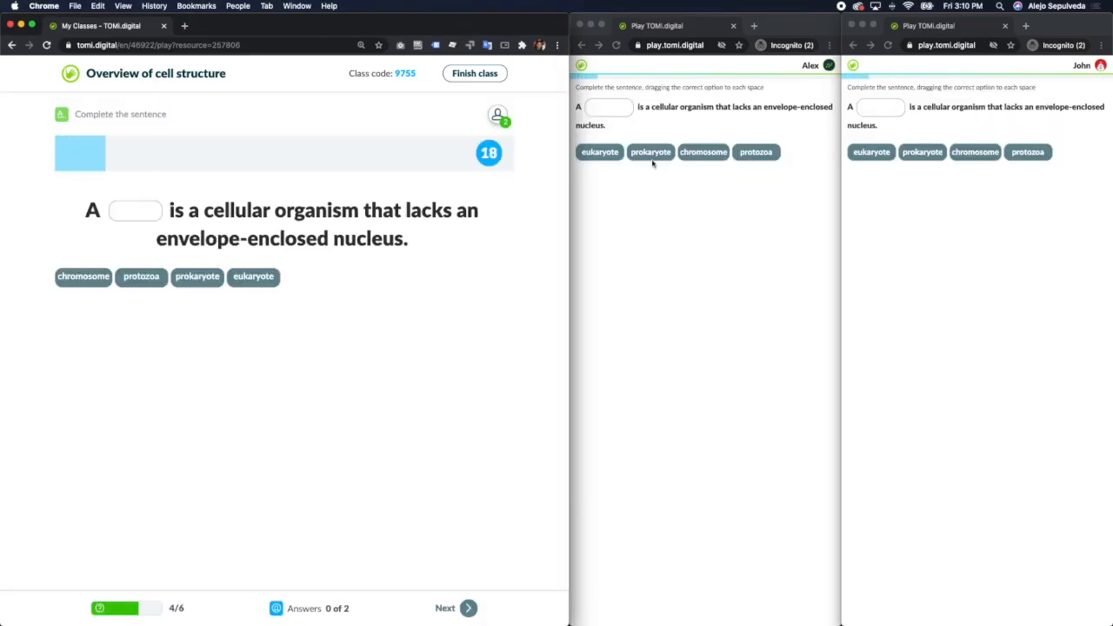
Step: Fill the sentence's blank with "prokaryote" for both students and continue the class to the article
click(639, 151)
drag(639, 151, 612, 108)
click(885, 114)
drag(922, 151, 880, 107)
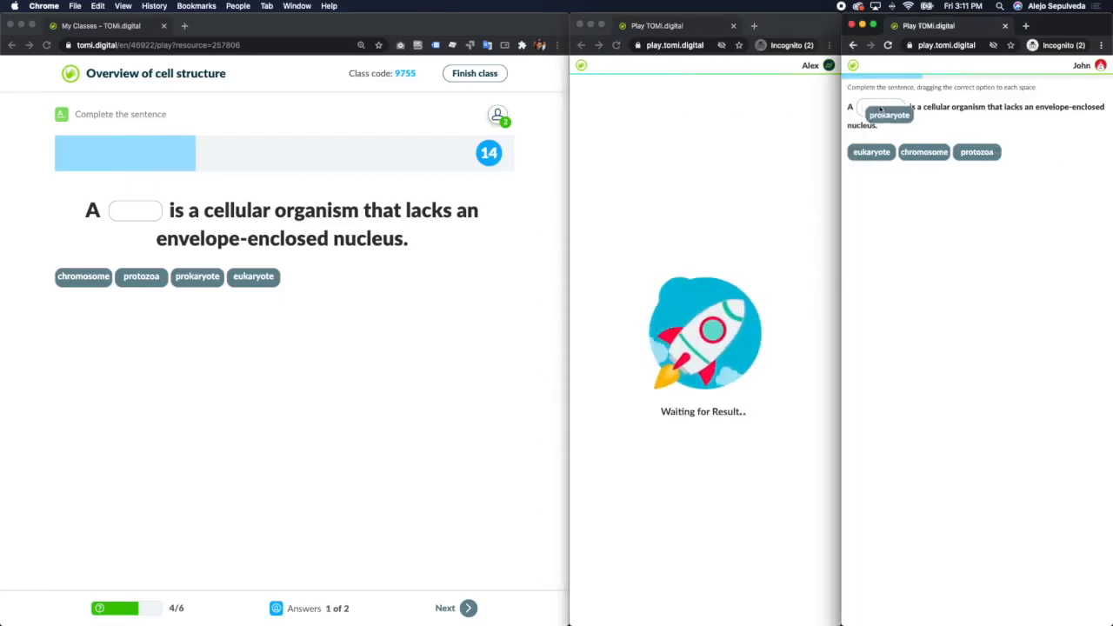
click(287, 609)
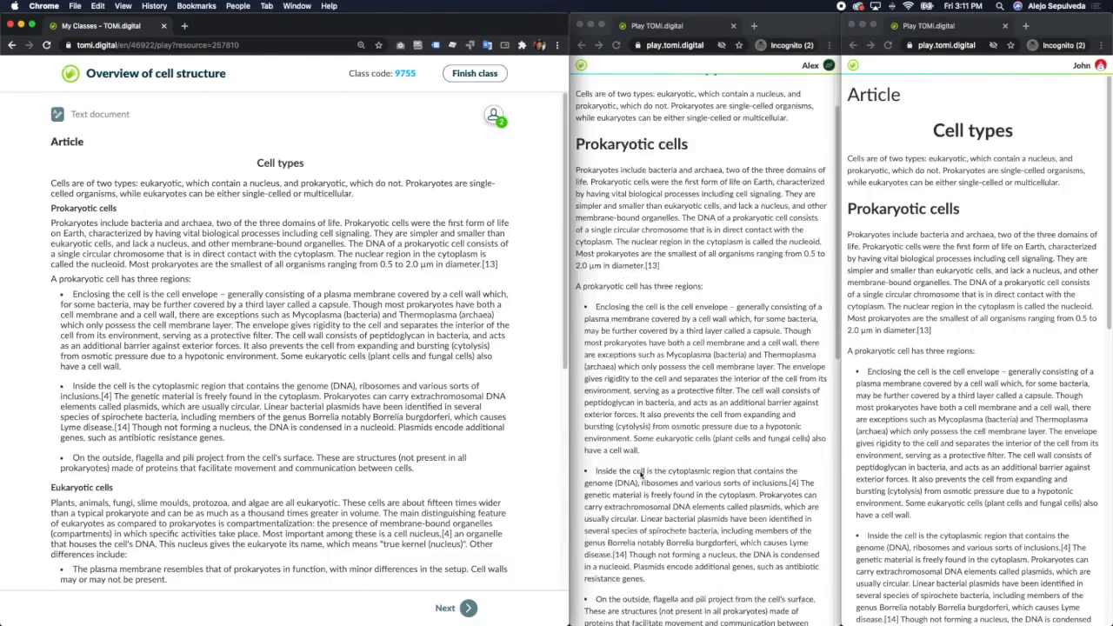
Step: Advance past the article and join all four labels to pictures as the second student, with Mitochondria second and Centrioles third
scroll(452, 570, down, 5)
click(468, 609)
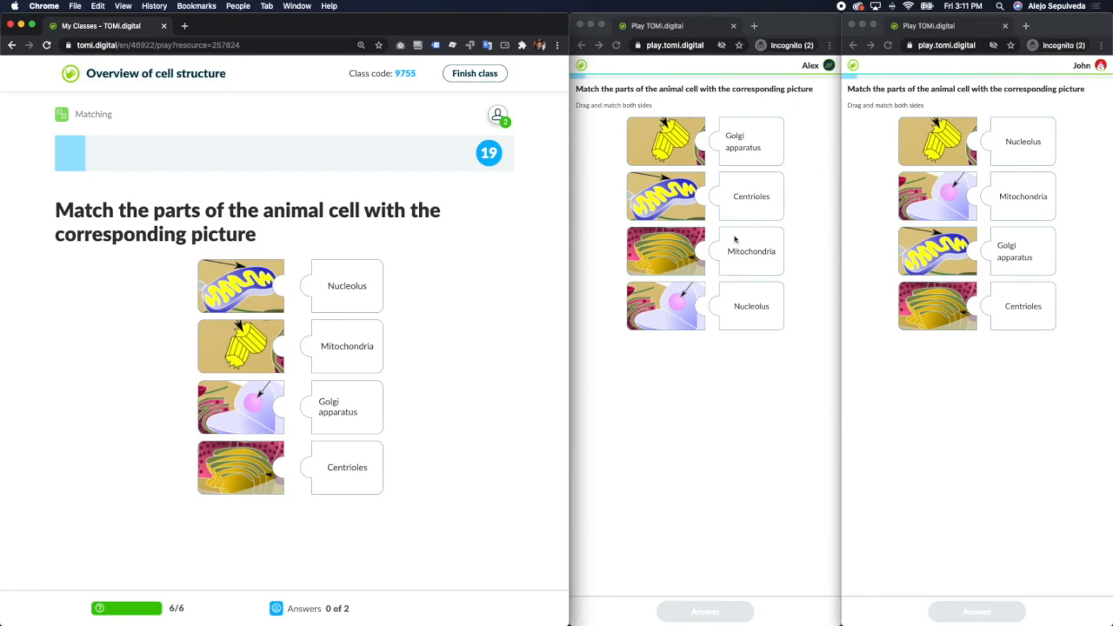
click(753, 153)
drag(736, 150, 719, 151)
drag(767, 251, 741, 198)
drag(747, 305, 736, 305)
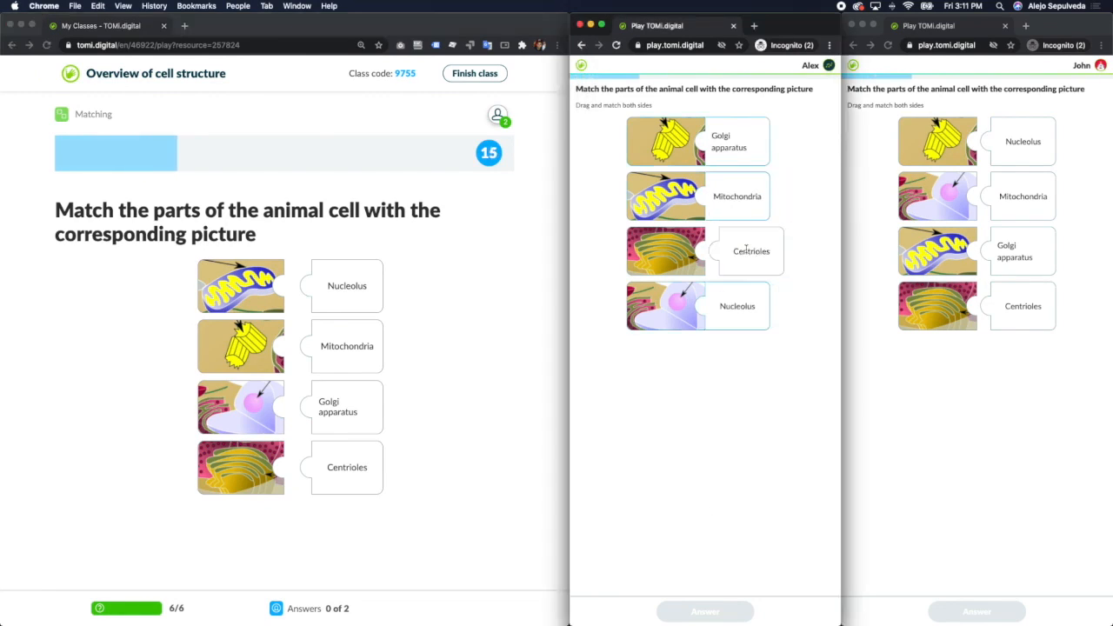
drag(746, 252, 733, 252)
Step: Place Golgi apparatus with the fourth picture and Mitochondria with the third as the first student, and submit both students' matching answers
click(1018, 305)
drag(1023, 250, 997, 306)
drag(1013, 198, 997, 251)
click(977, 611)
click(713, 615)
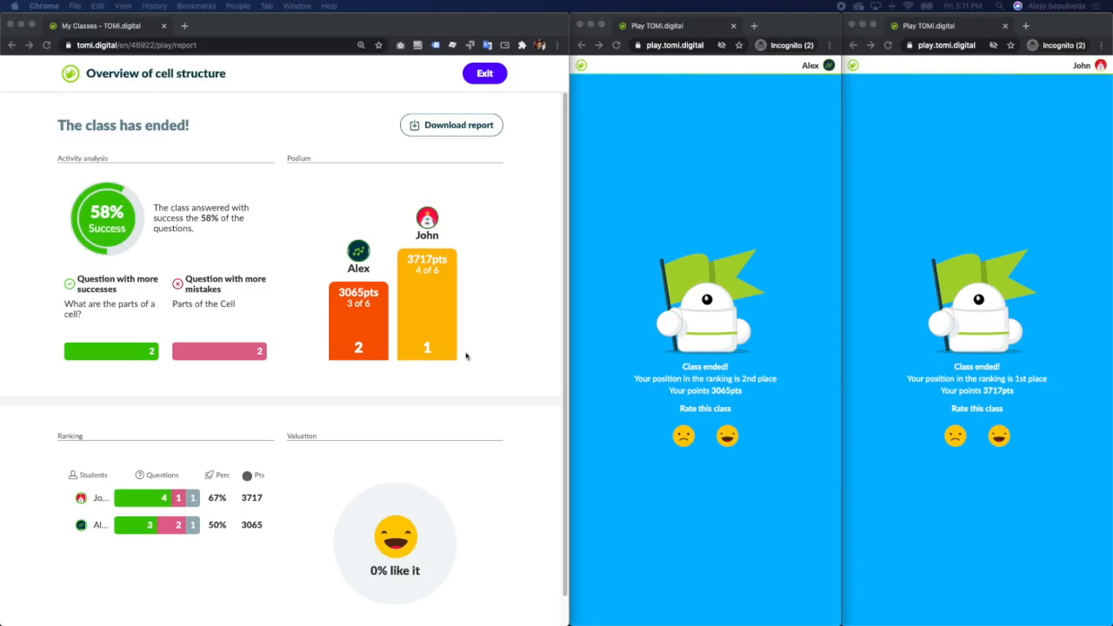
Step: Look over the ended class's report and rate the class with the happy face for both students
scroll(365, 347, down, 1)
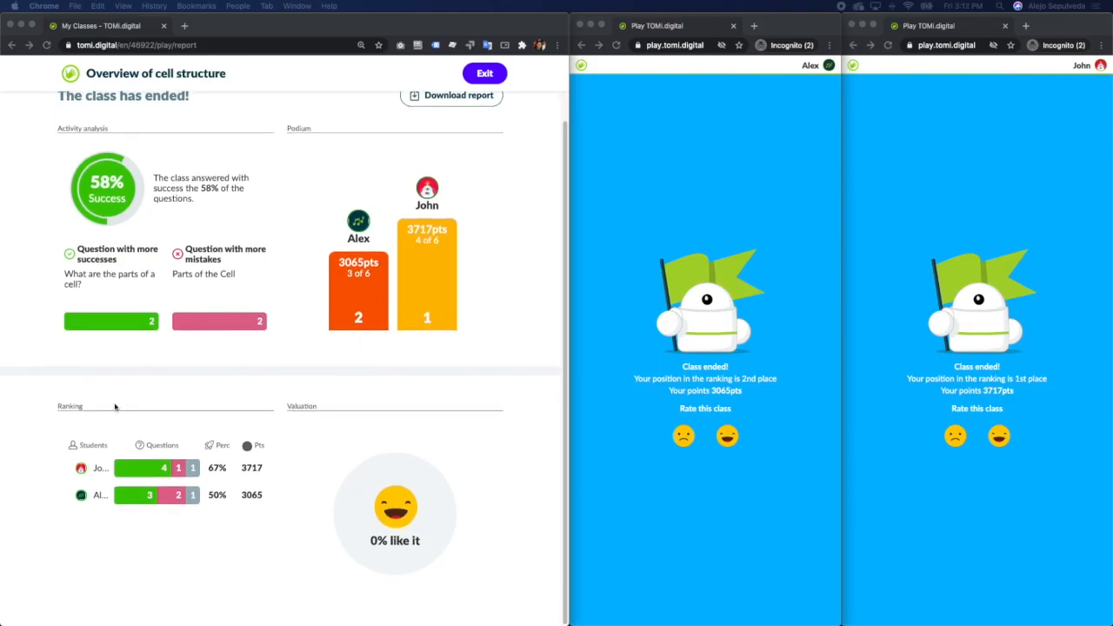
scroll(130, 435, up, 1)
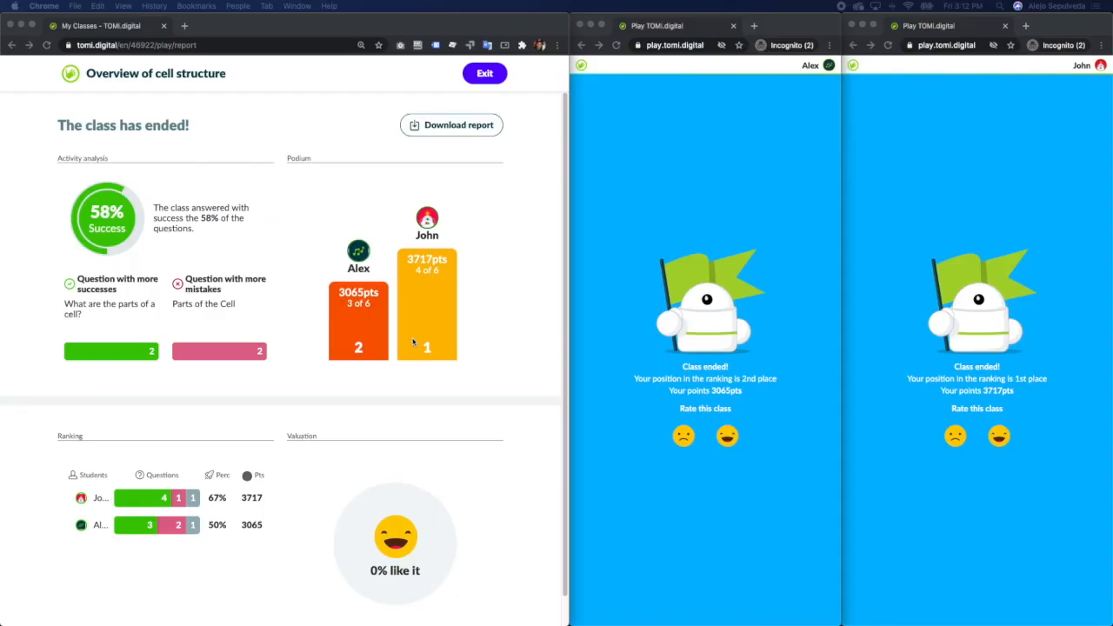
click(728, 437)
click(727, 437)
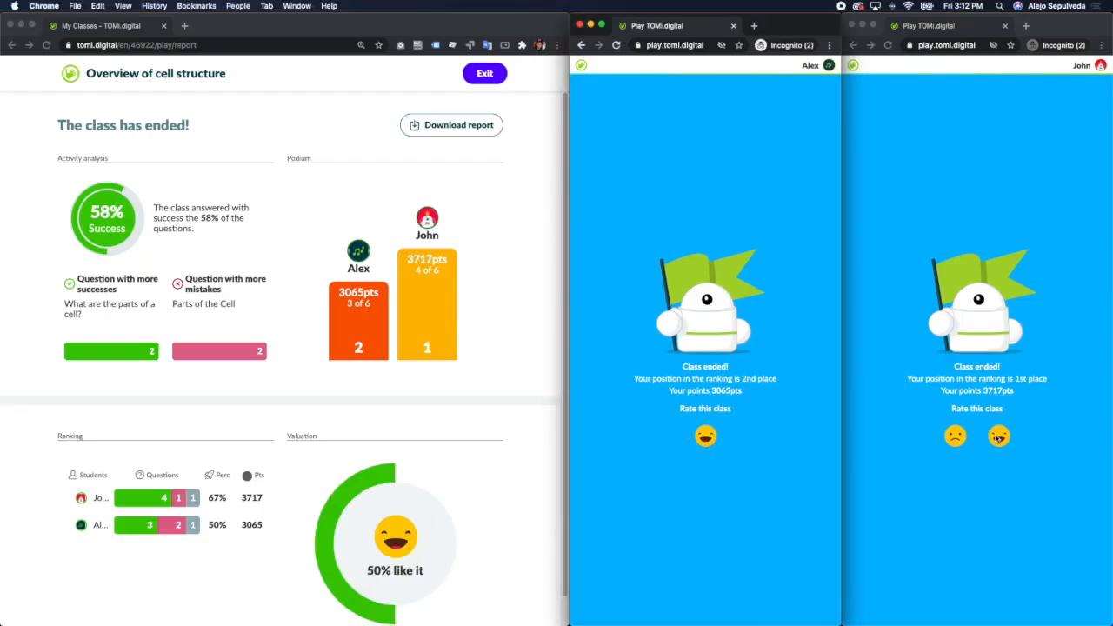
click(997, 437)
Step: Exit the class, go to the class reports and open the top-ranked student's results in the "TRIÁNGULOS ESPECIALES" report
click(495, 76)
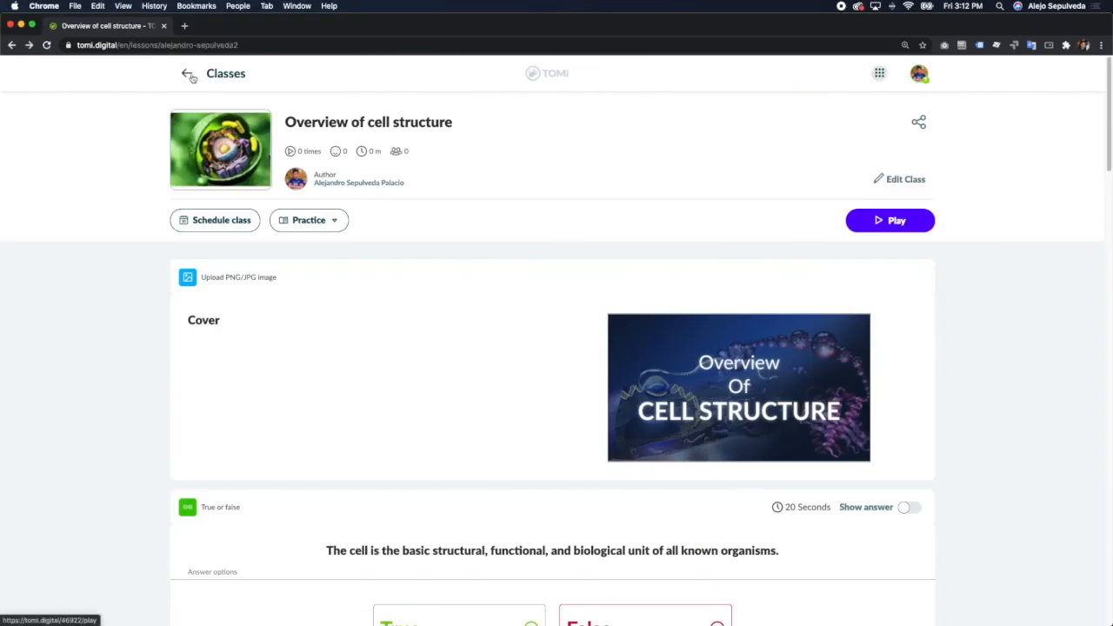
click(191, 77)
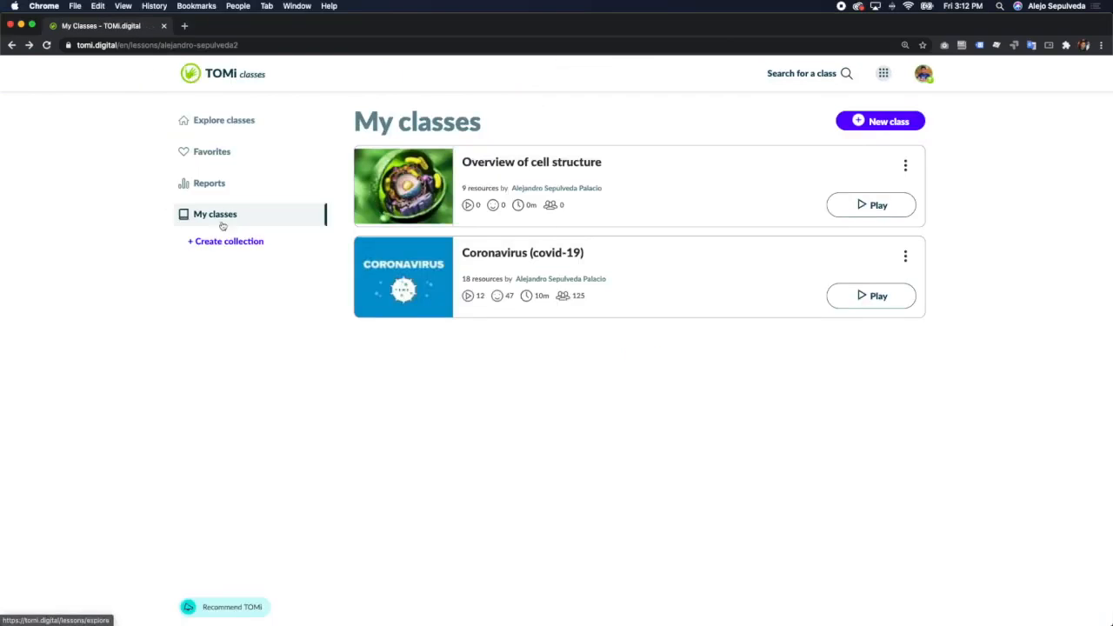
click(222, 186)
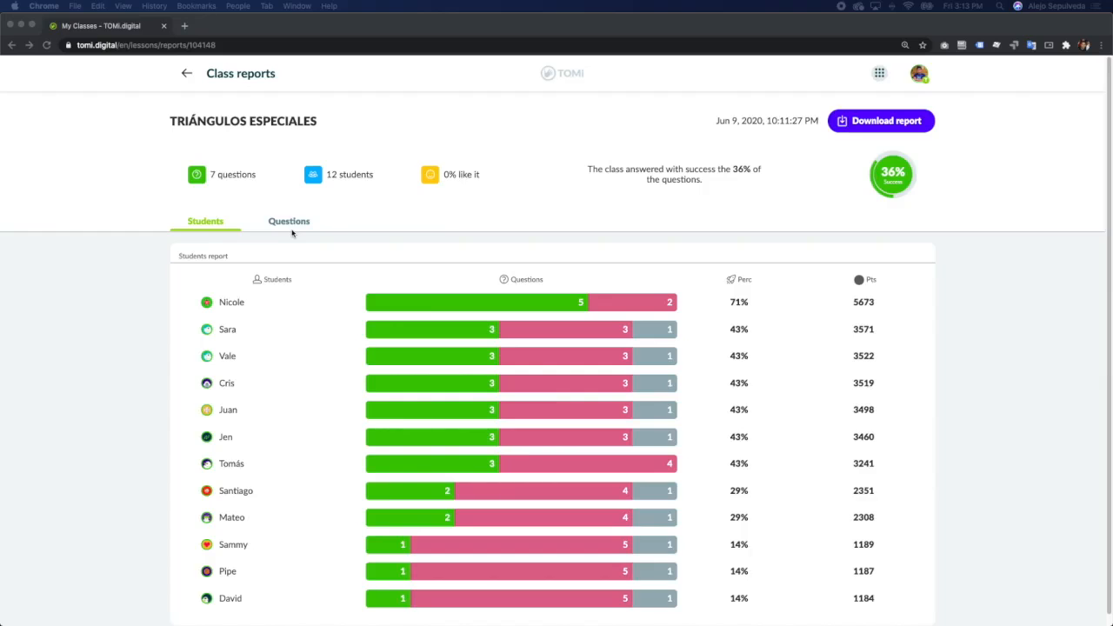
click(281, 306)
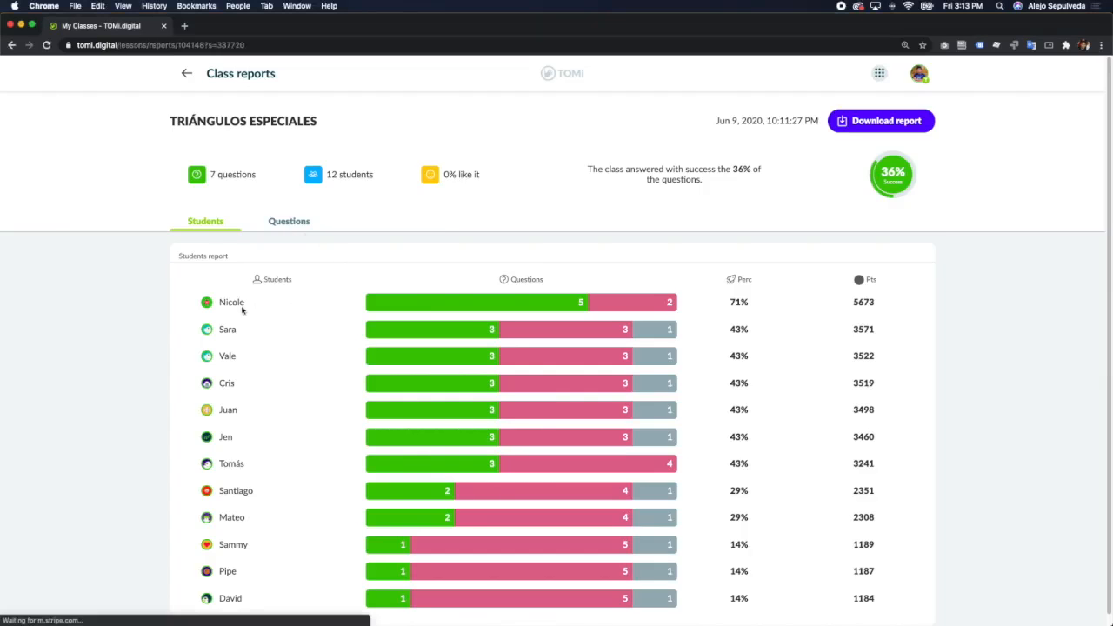
Step: Review the top-ranked student's answers, open the second-ranked student's results, read through them and close them
scroll(568, 316, down, 5)
scroll(568, 315, up, 5)
click(261, 306)
click(296, 330)
scroll(517, 329, down, 3)
scroll(516, 328, down, 3)
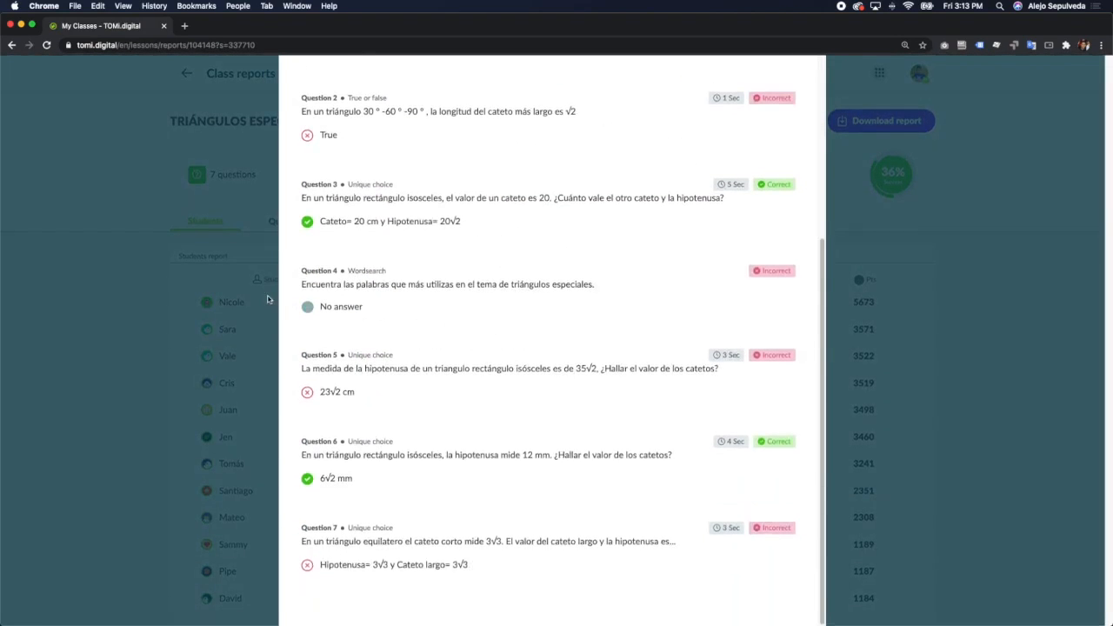
click(268, 300)
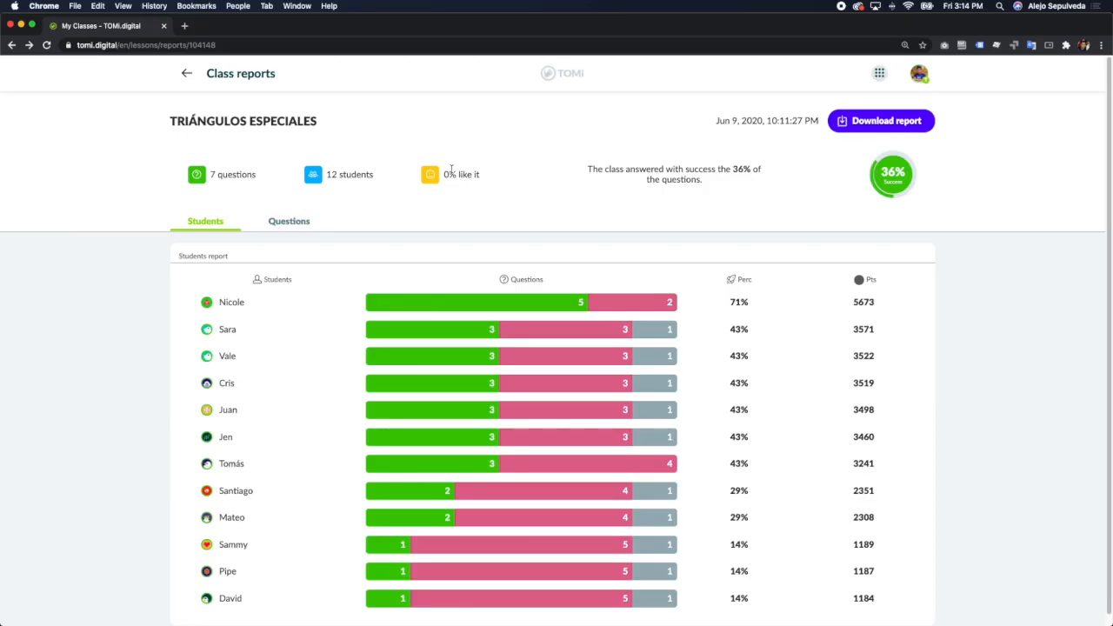
Step: Show the report by questions, open Question 1's details to review each student's answer, and close them
click(288, 221)
scroll(618, 333, down, 2)
click(595, 318)
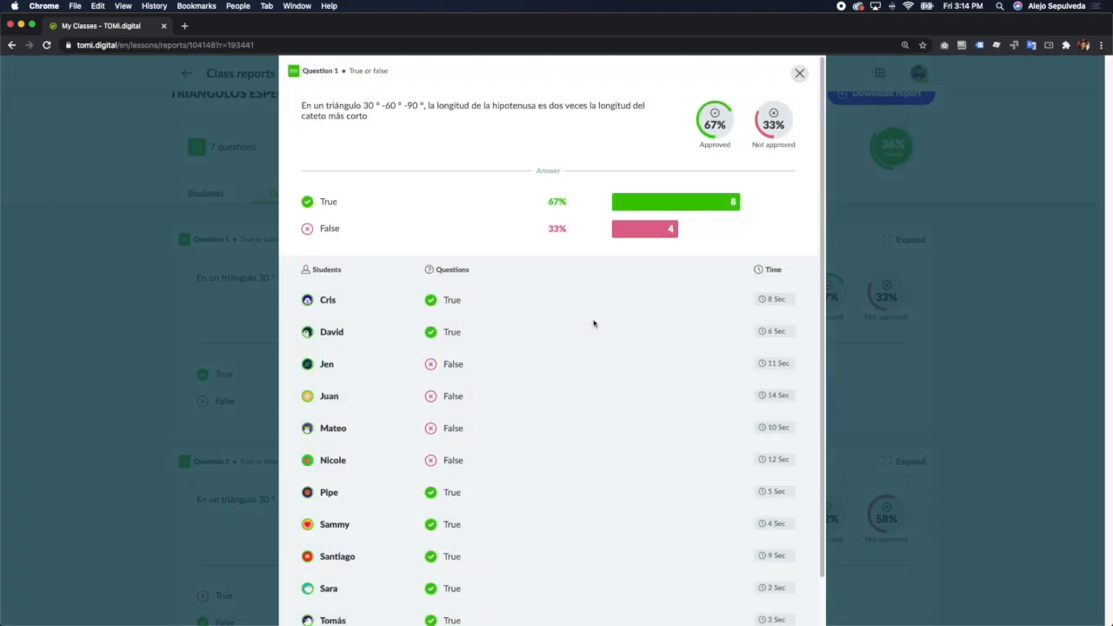
scroll(594, 322, down, 2)
click(851, 340)
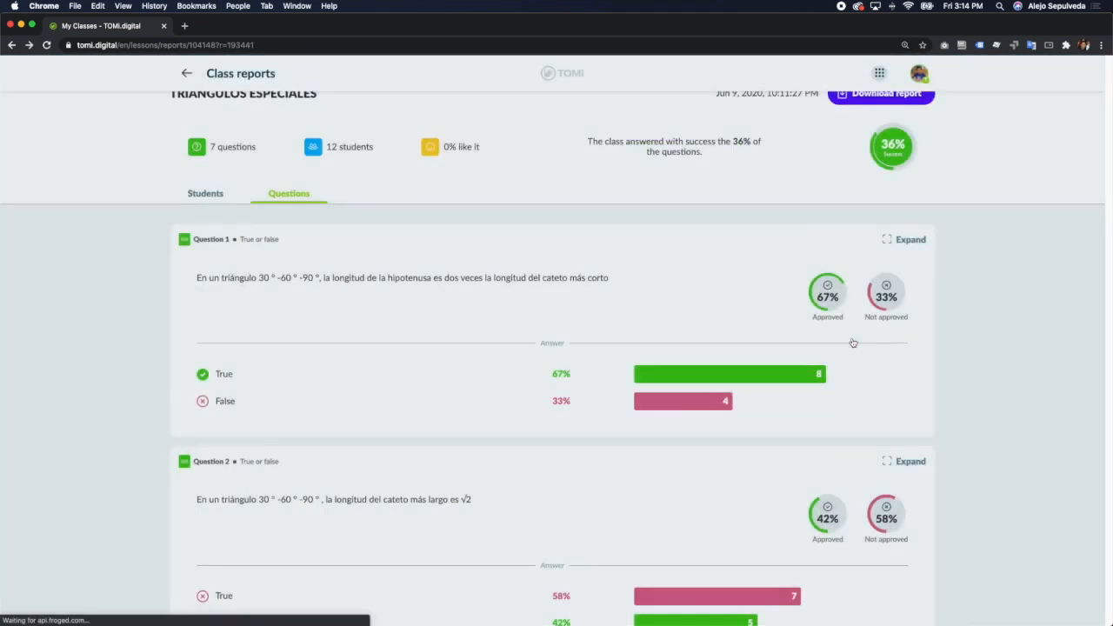
Step: Examine the answer breakdowns and approval rates of Questions 1 to 7, and return to the start of the report
scroll(793, 379, down, 5)
scroll(793, 379, down, 10)
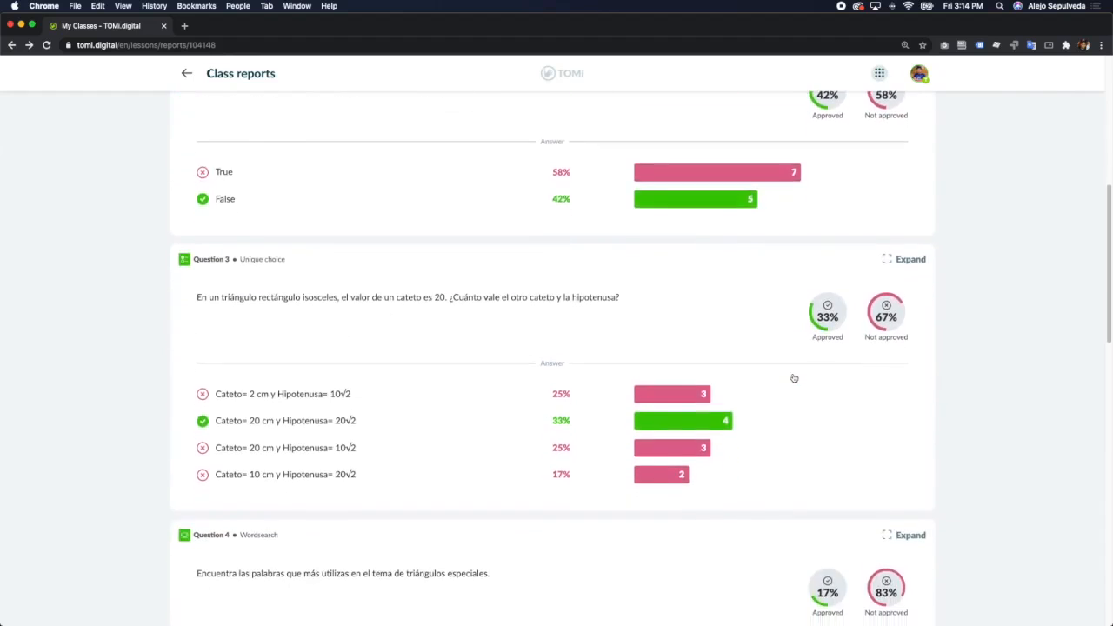
scroll(792, 379, down, 9)
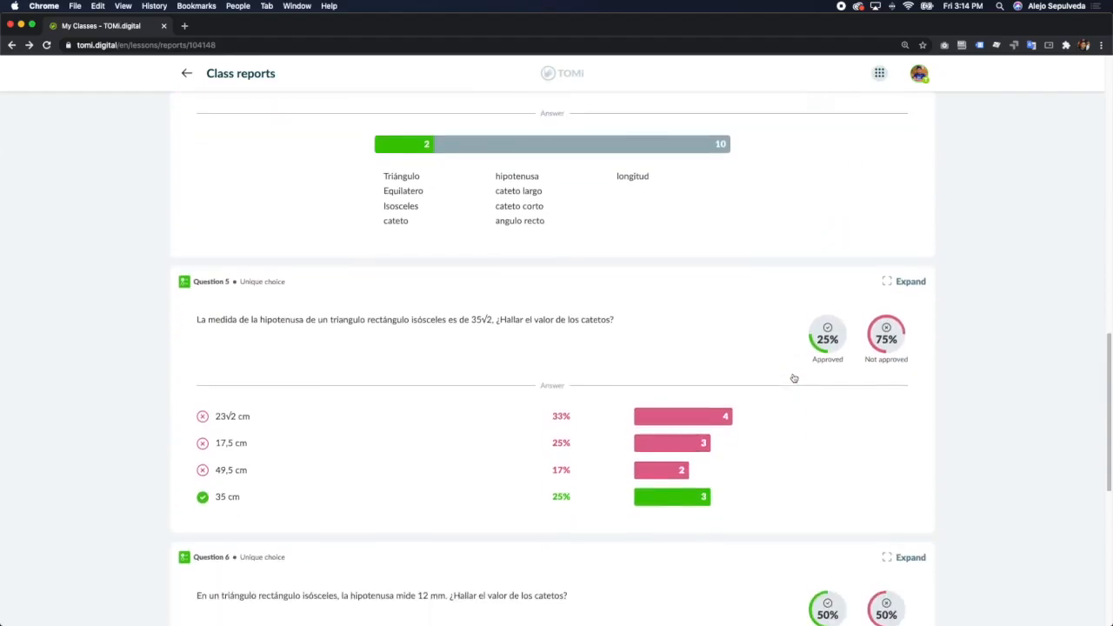
scroll(793, 379, down, 6)
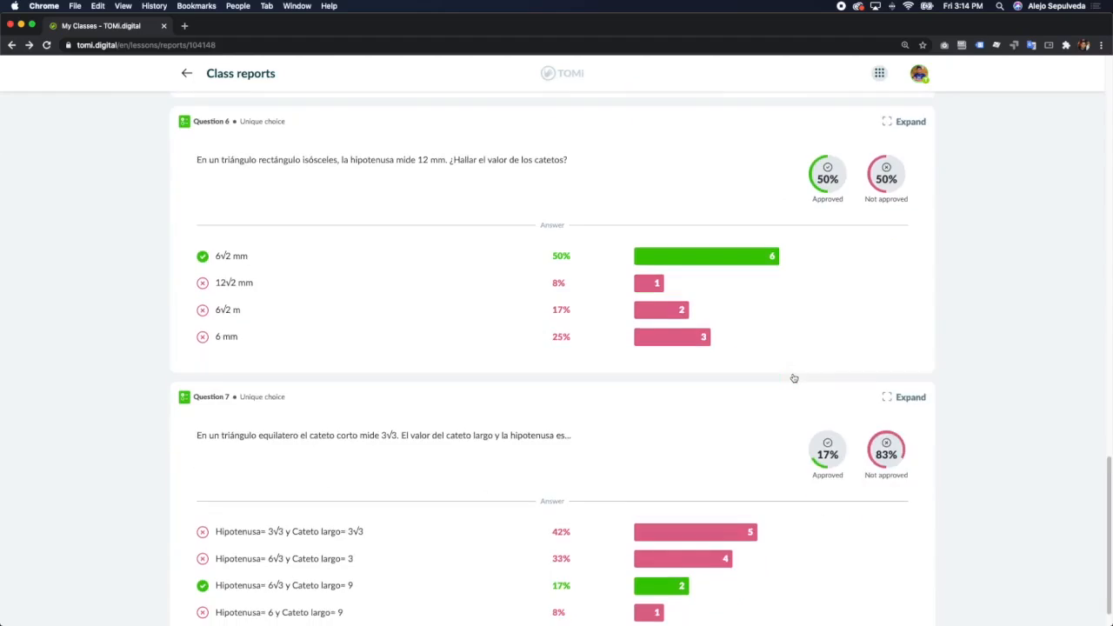
scroll(757, 405, up, 15)
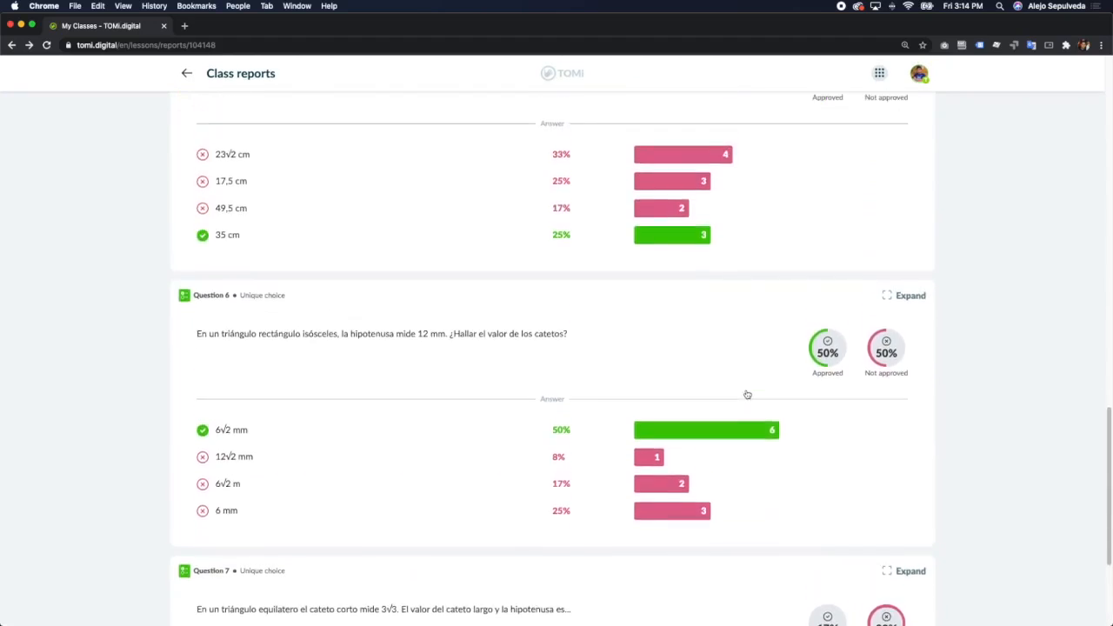
scroll(747, 395, up, 14)
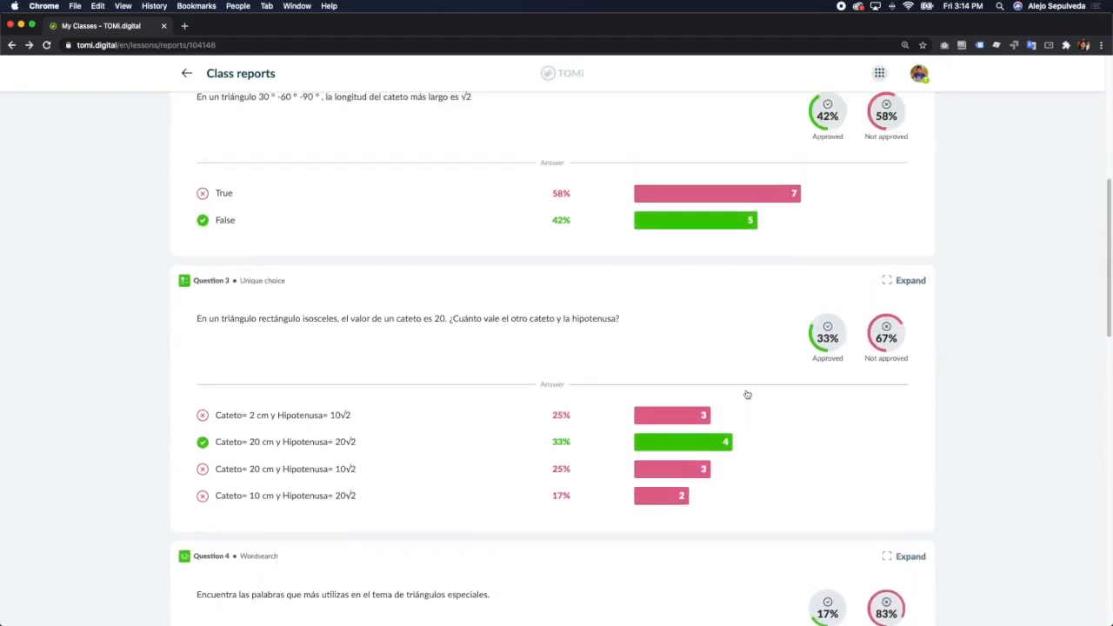
scroll(747, 394, up, 2)
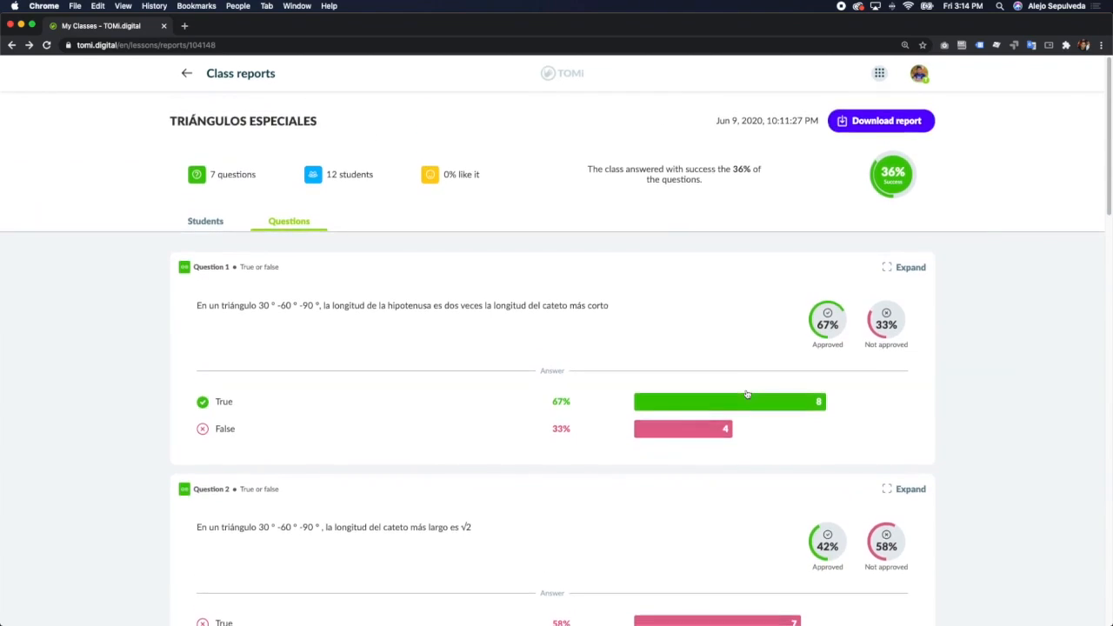